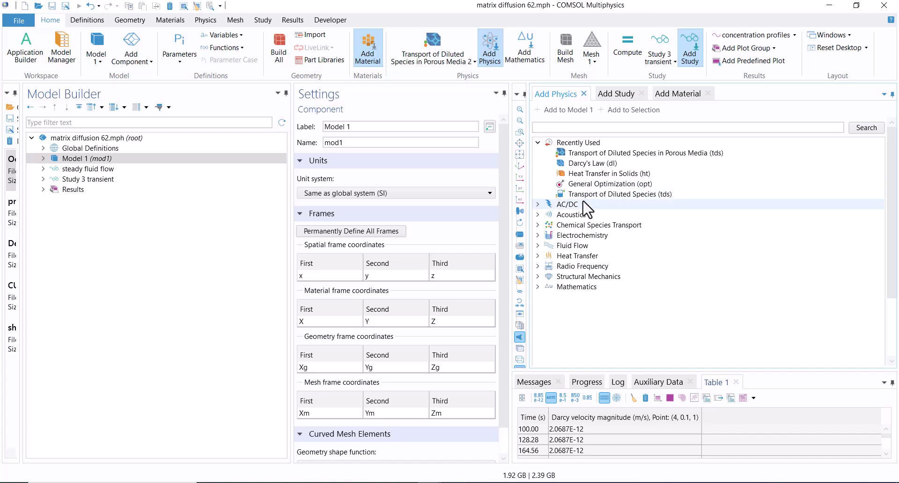
- Find the Transport of Diluted Species in Porous Media interface among the Chemical Species Transport physics
left_click(572, 227)
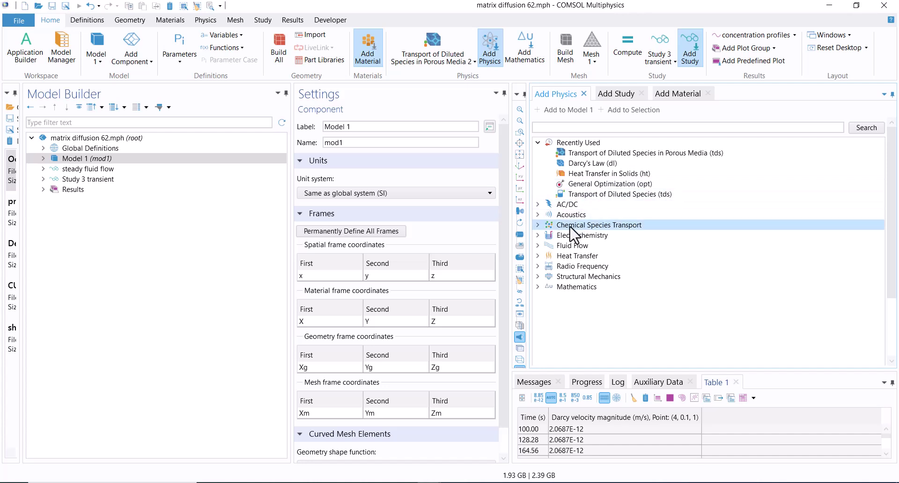
left_click(537, 224)
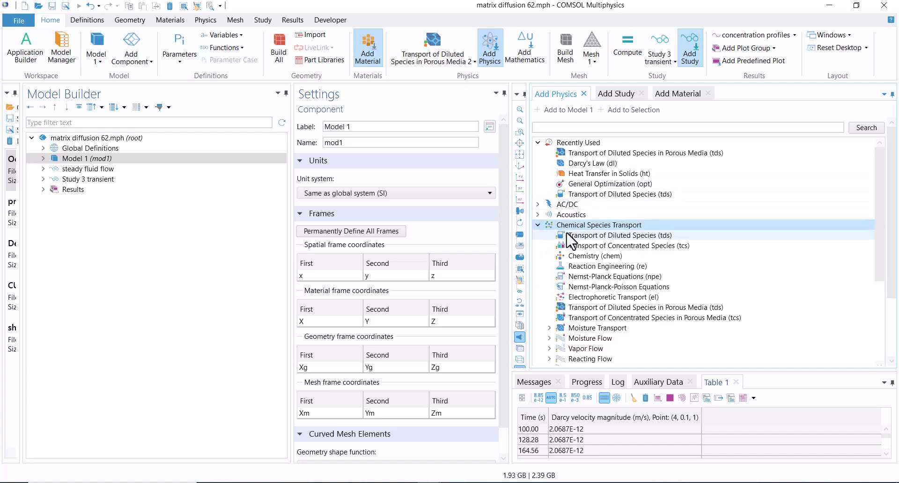
left_click(607, 307)
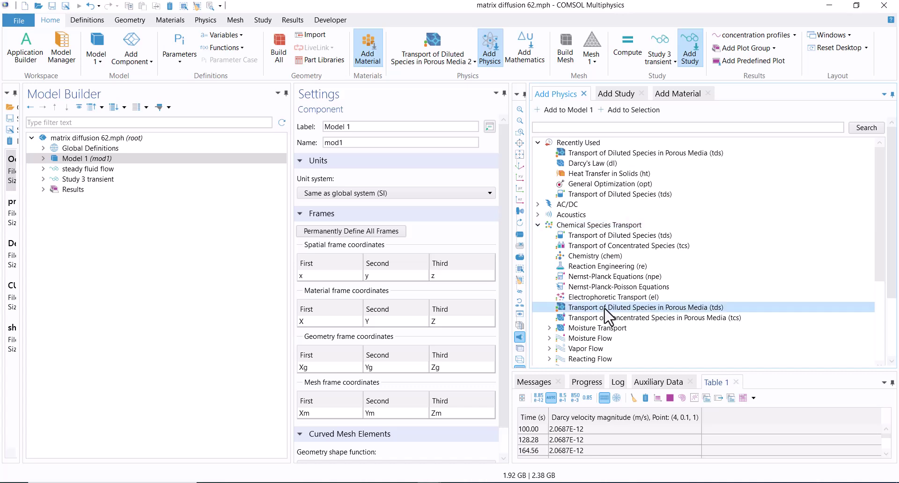
left_click(538, 226)
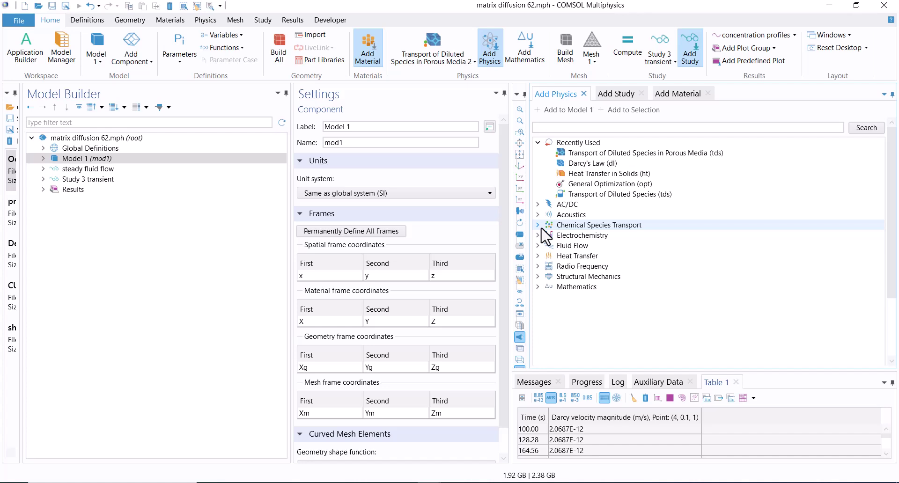
- Find the Darcy's Law interface among the Porous Media and Subsurface Flow physics under Fluid Flow
left_click(537, 245)
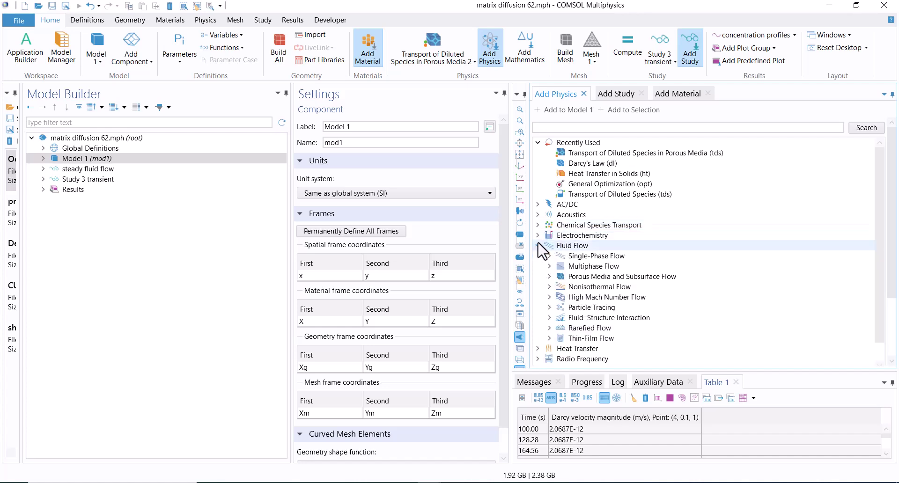
left_click(550, 256)
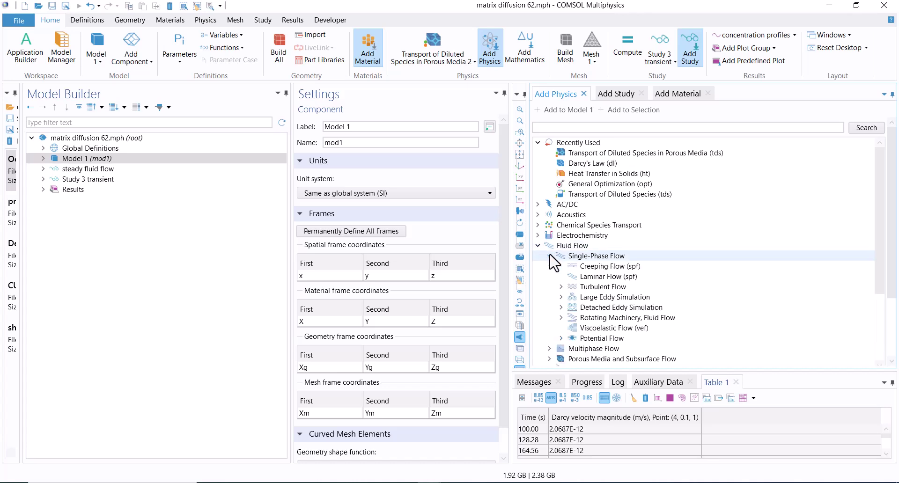
left_click(550, 256)
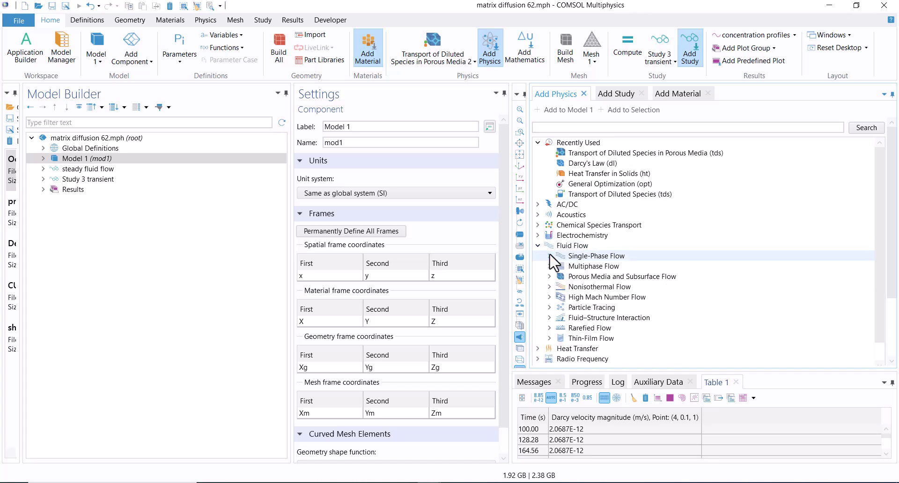
left_click(550, 276)
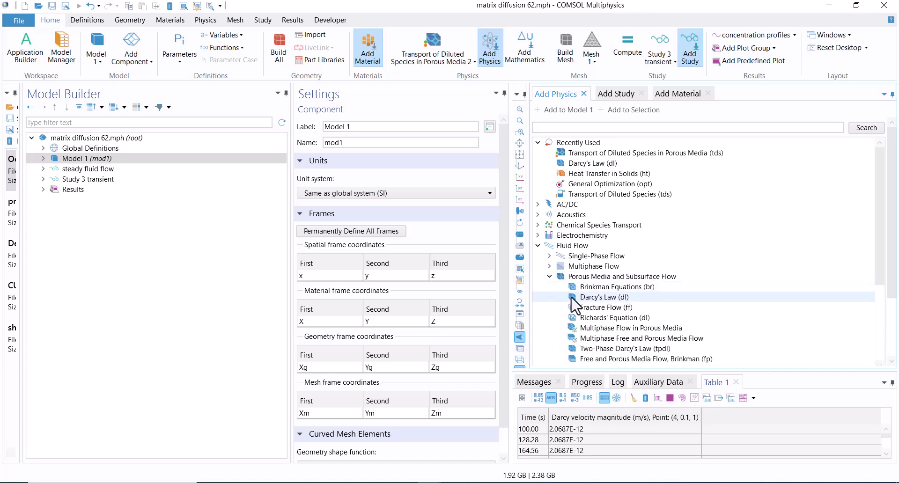
left_click(588, 300)
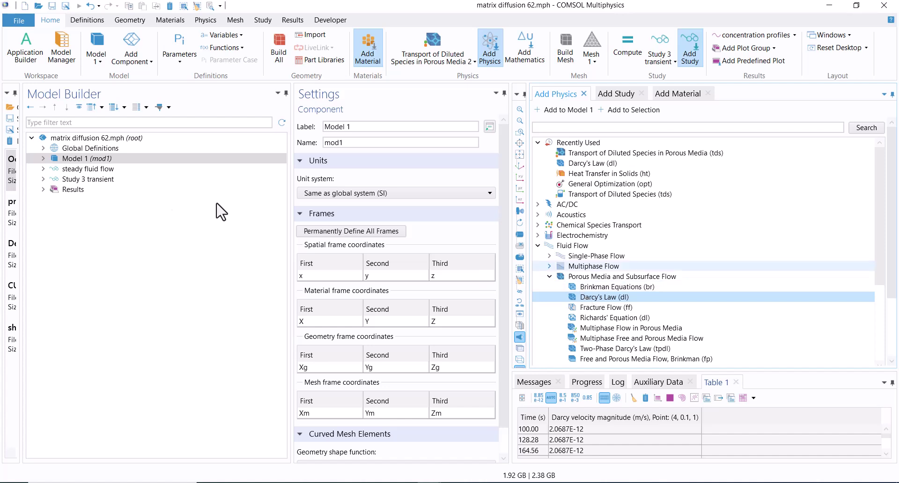
- Review the porosity and permeability variables defined for the fracture and matrix domains of Model 1
left_click(43, 158)
left_click(98, 179)
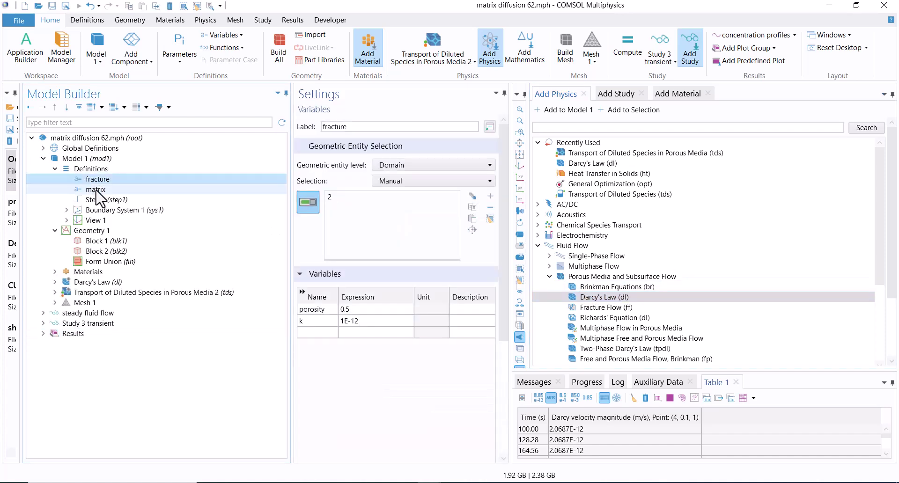
left_click(96, 190)
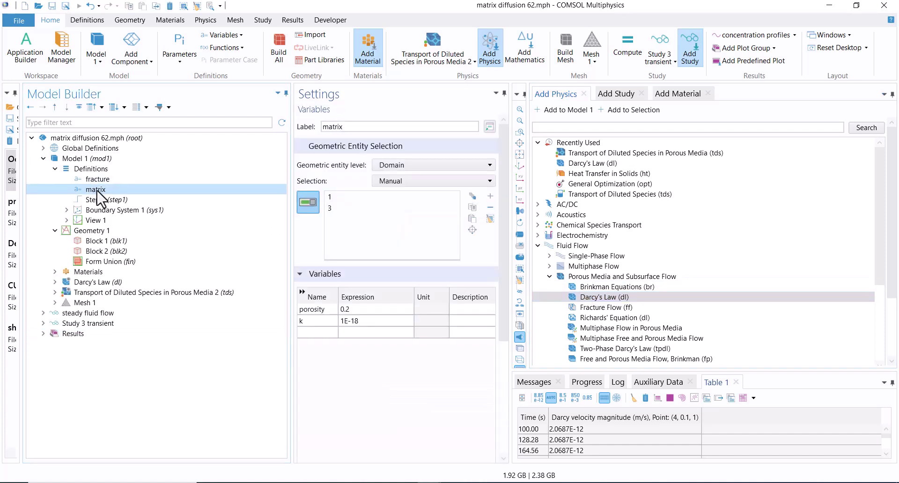
- Build all of Geometry 1 and enlarge the graphics area to show the complete block model
left_click(79, 232)
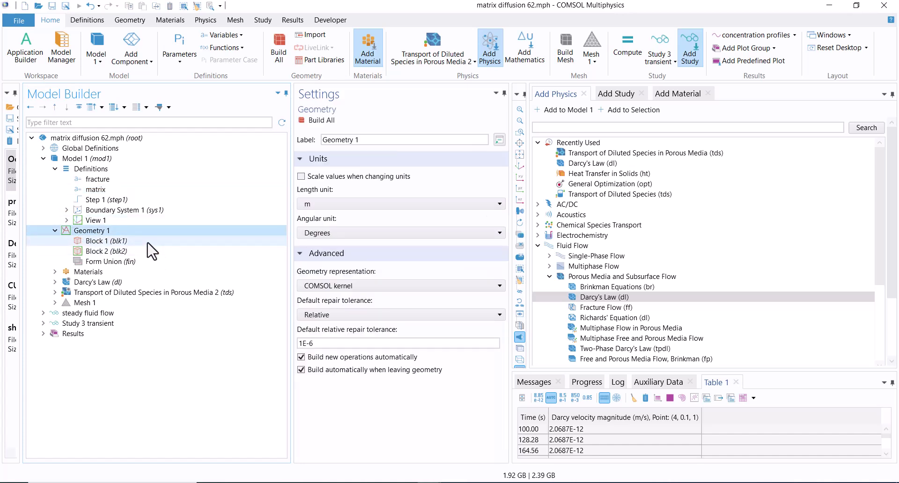
left_click(319, 120)
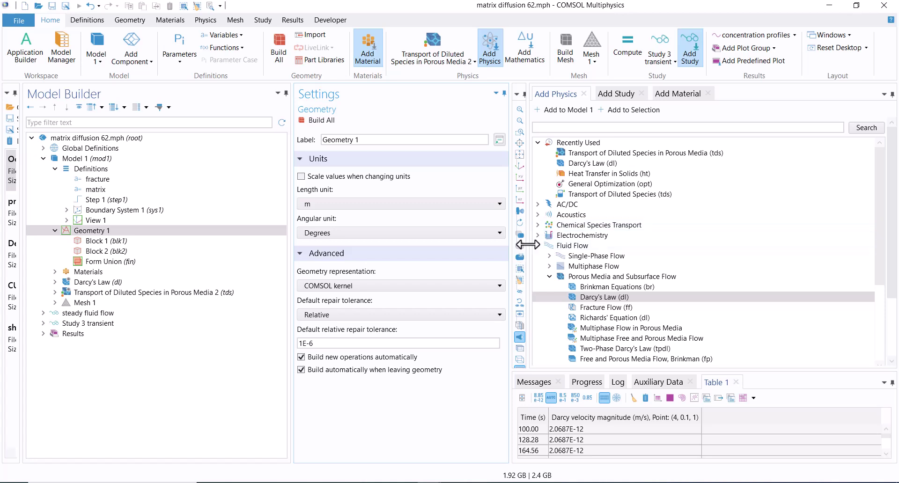
left_click_drag(605, 241, 754, 234)
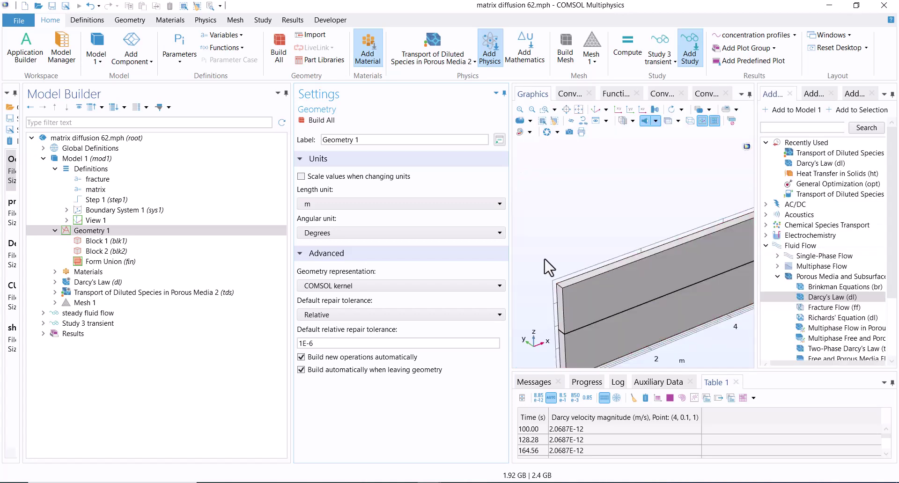
left_click_drag(509, 256, 390, 262)
right_click_drag(514, 242, 508, 250)
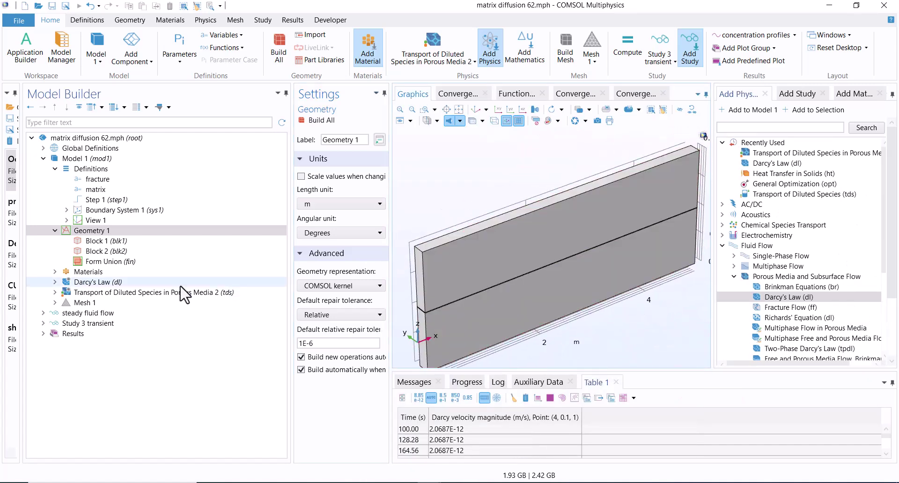
- Build the geometry up to Block 1 and widen its settings to check the size and position
left_click(107, 241)
left_click(330, 121)
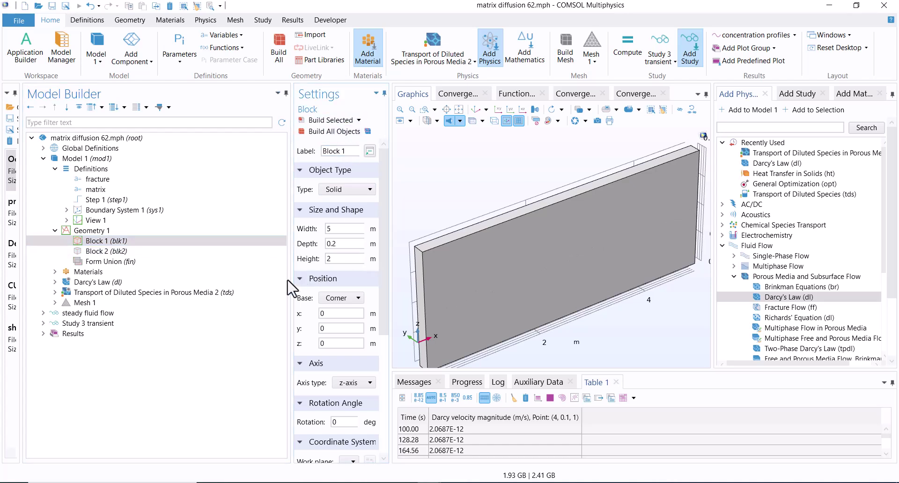
left_click_drag(291, 283, 207, 293)
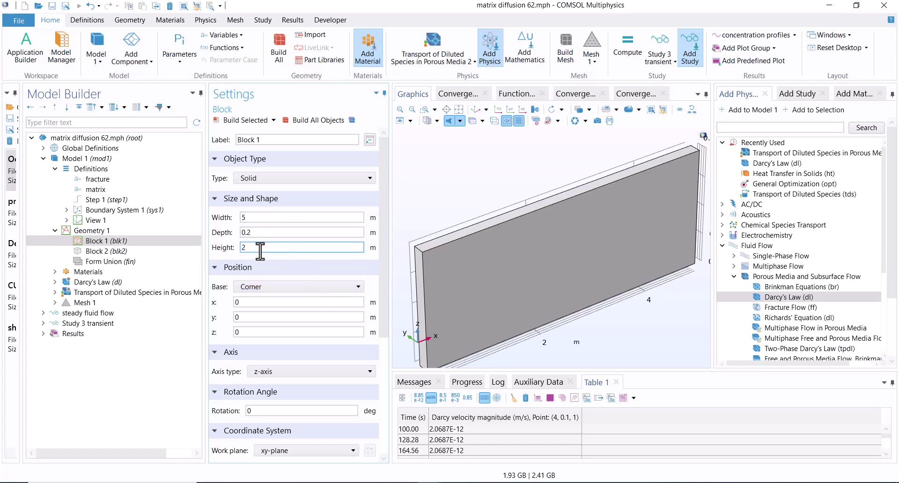
- Build the geometry up to Block 2 and check the thin fracture layer's dimensions and z position
left_click(109, 253)
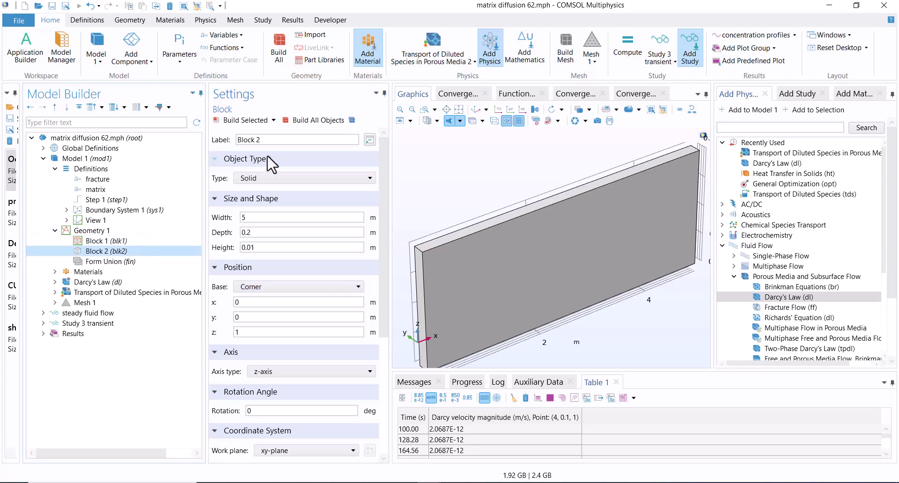
left_click(248, 121)
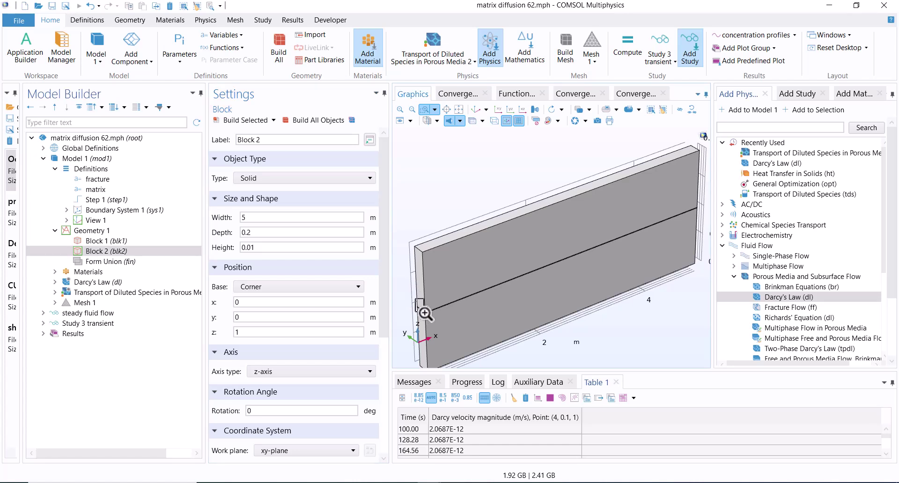
scroll(487, 336, "up", 5)
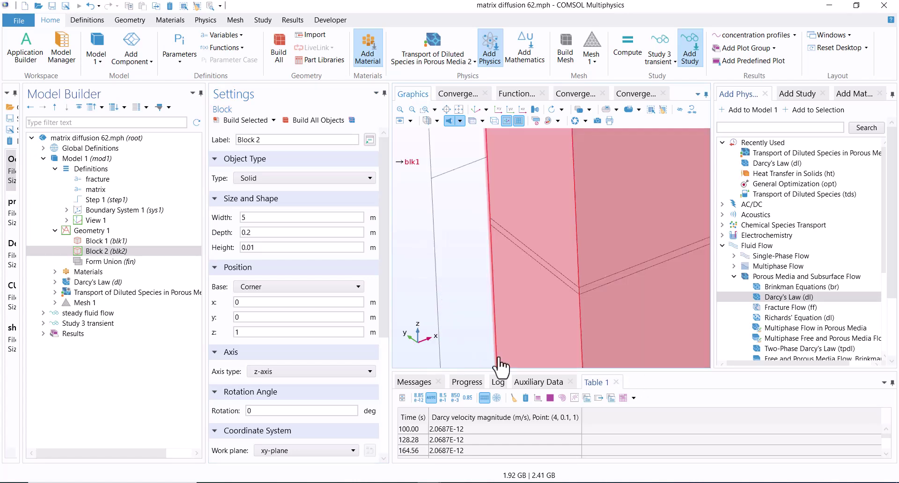
left_click(264, 331)
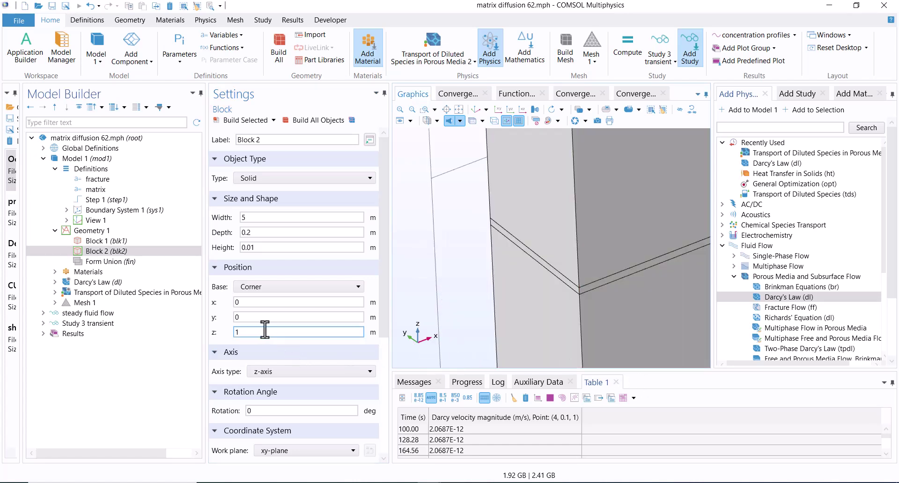
- Review the Water, liquid material and the domains it is assigned to
left_click(96, 272)
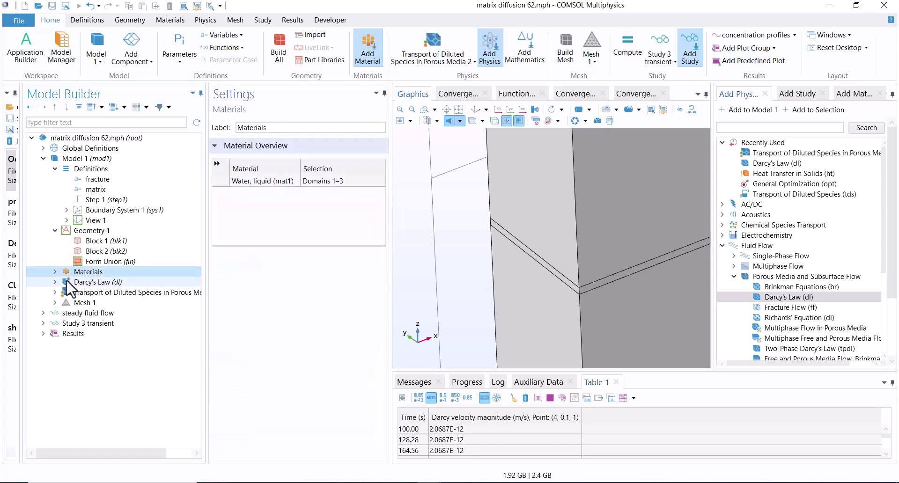
left_click(56, 272)
left_click(85, 282)
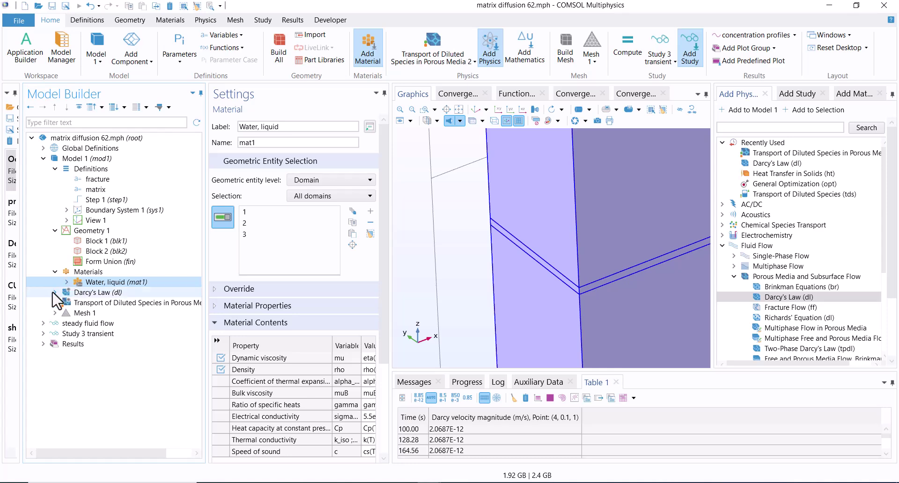
- Review the Darcy's Law interface settings, including its porous medium, fluid properties, and matrix porosity and permeability
left_click(54, 292)
left_click(80, 303)
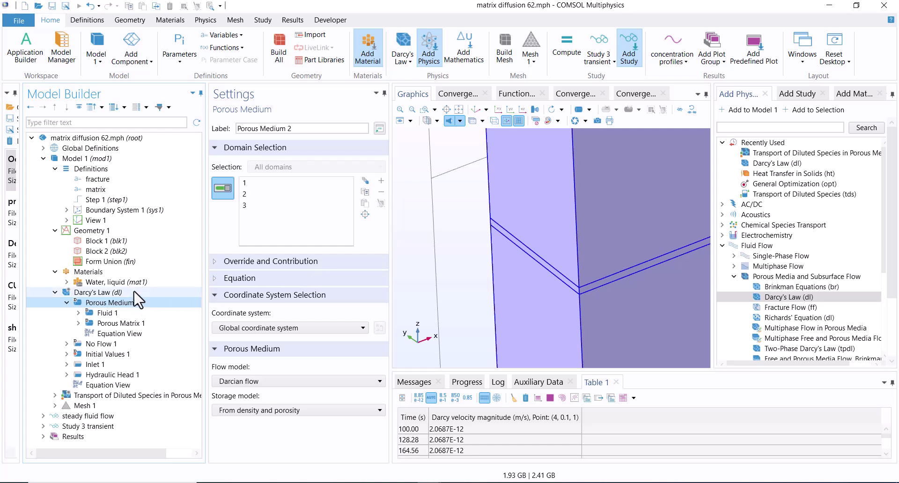
left_click(192, 292)
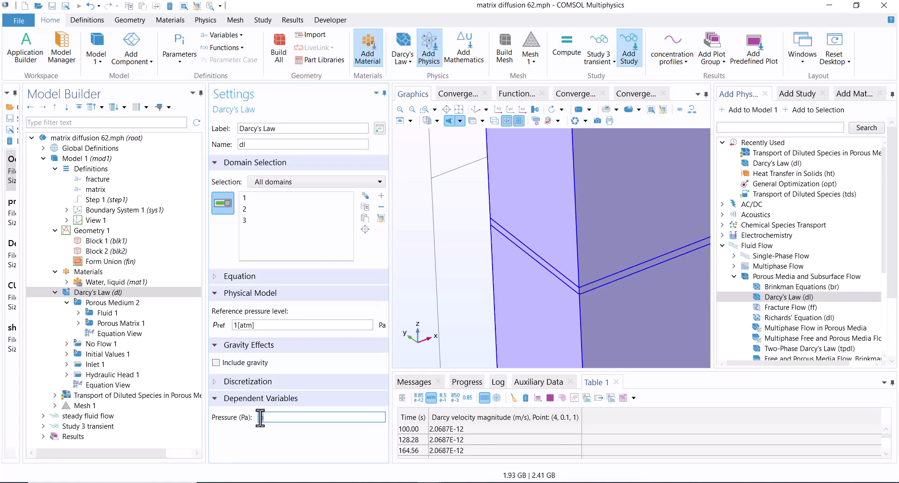
left_click(131, 303)
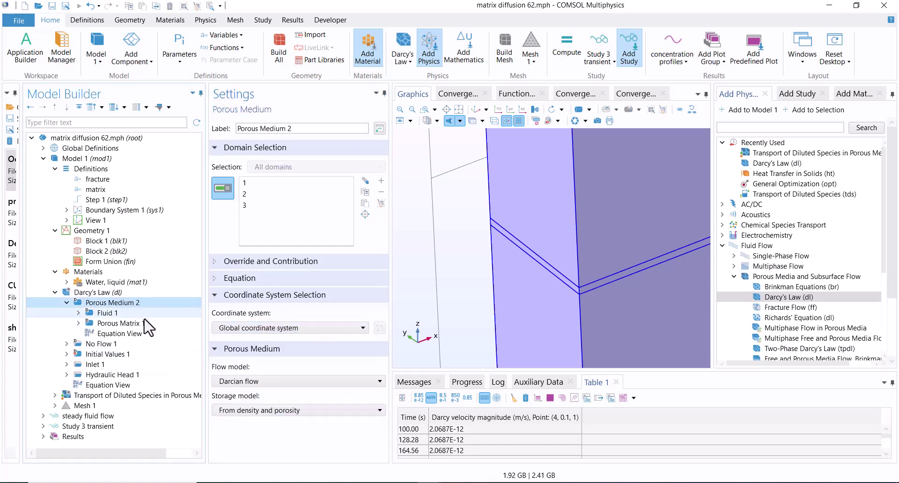
left_click(109, 313)
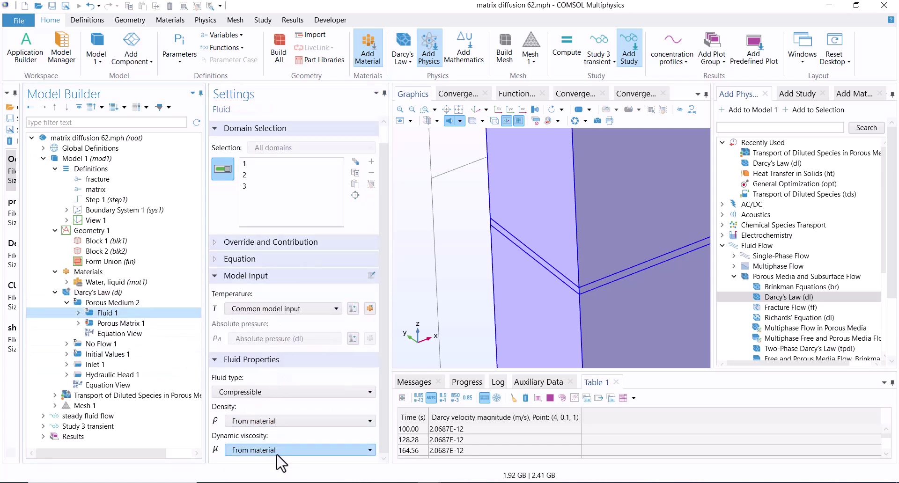
left_click(154, 324)
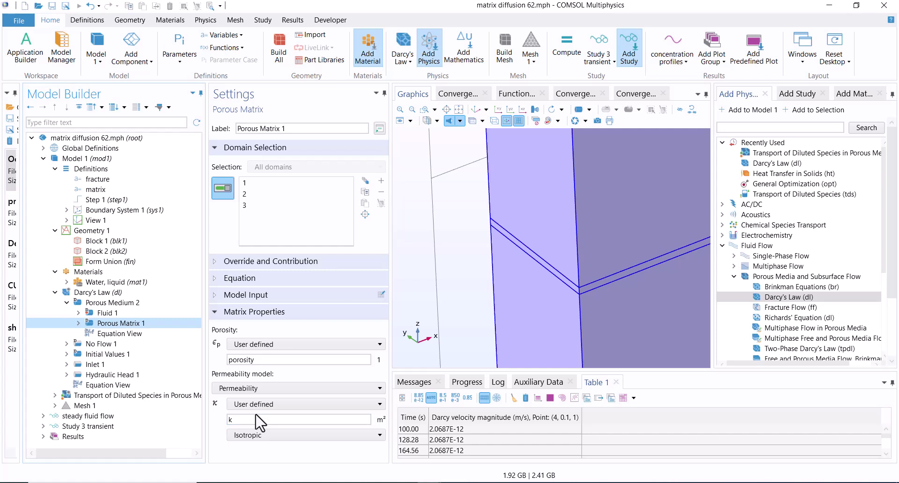
- Review the No Flow, Initial Values and Inlet conditions of Darcy's Law, including the inlet's normal inflow velocity
left_click(186, 346)
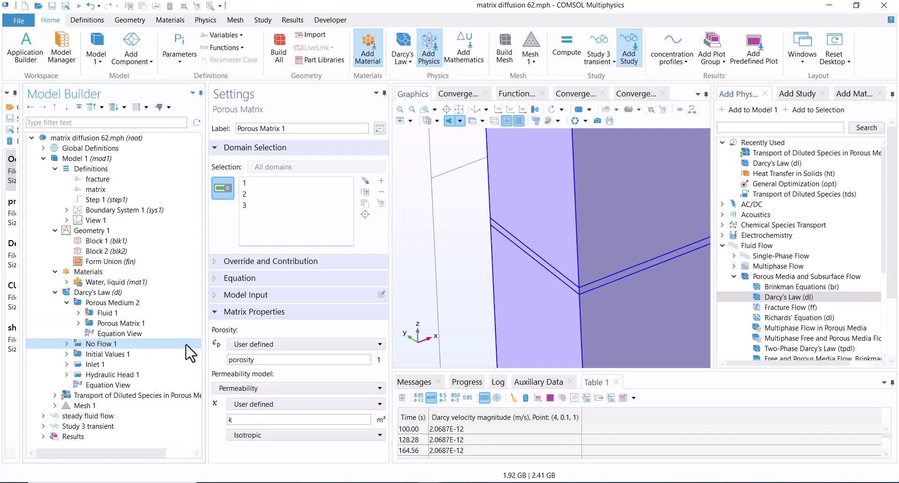
left_click(186, 355)
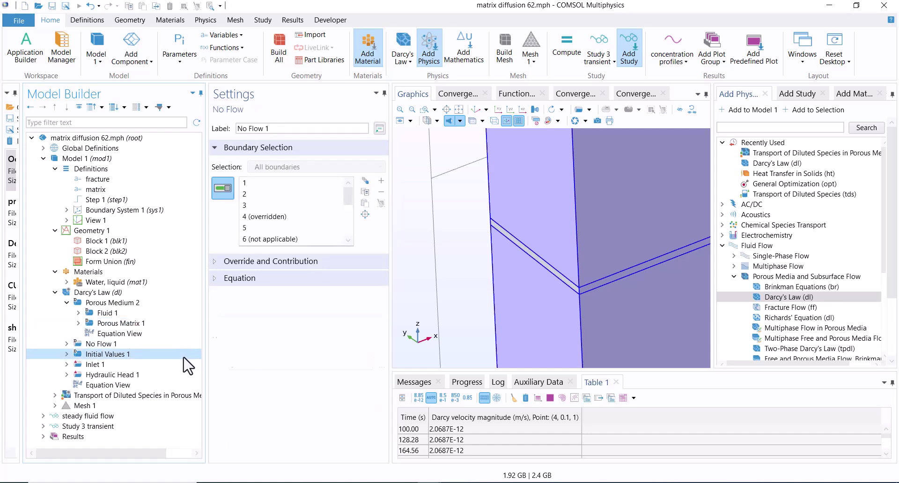
left_click(177, 365)
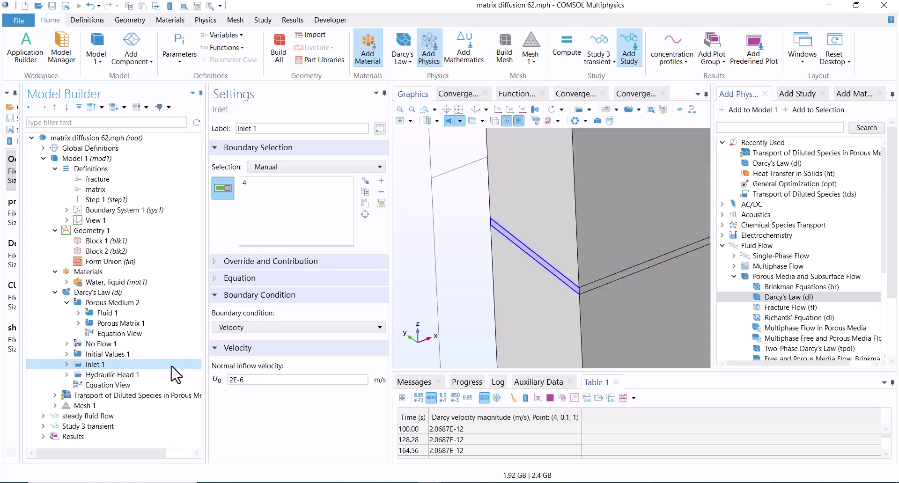
double_click(243, 380)
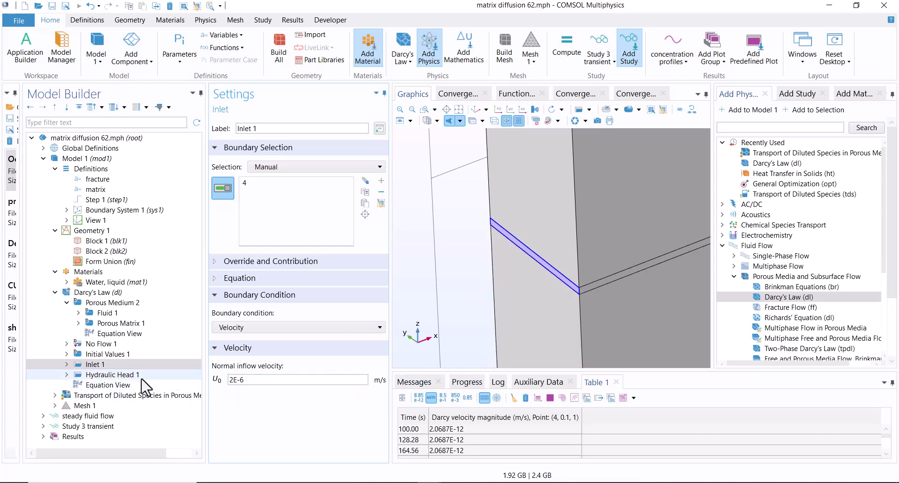
- Examine the Hydraulic Head condition and its assigned boundary at the fracture's outlet end
left_click(112, 375)
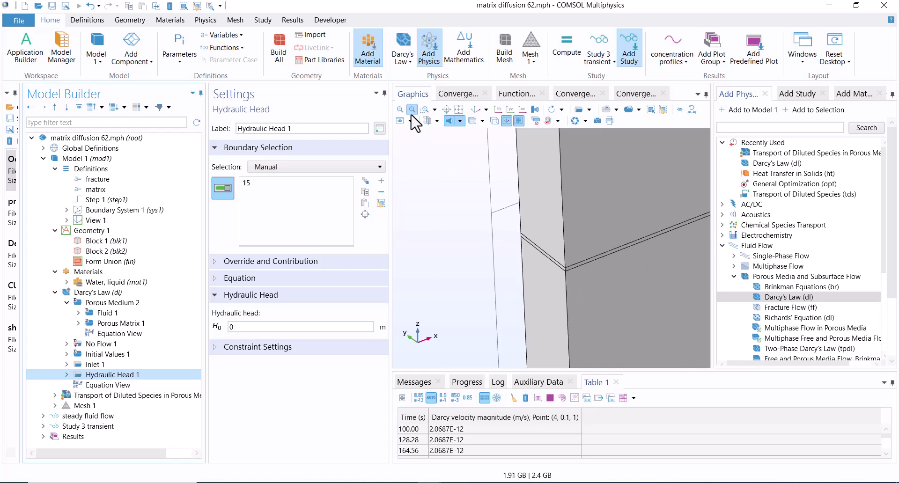
left_click(476, 110)
left_click_drag(682, 220, 622, 271)
scroll(612, 282, "up", 5)
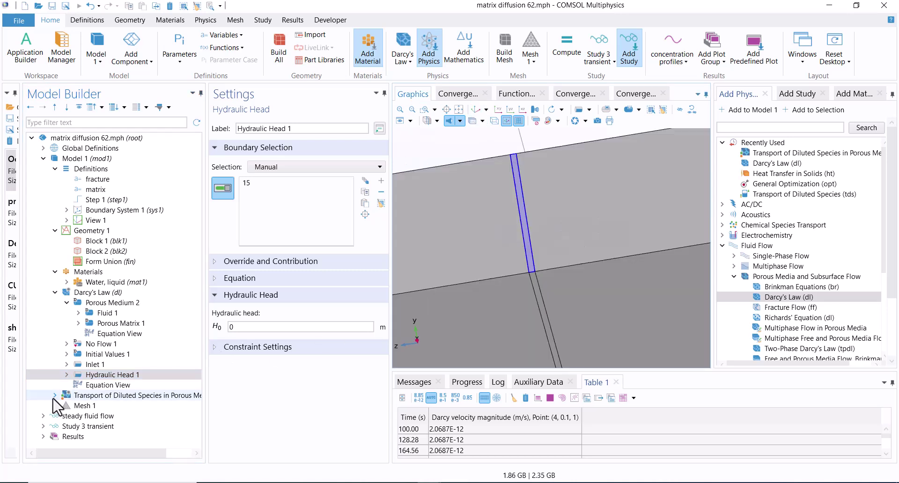
- Open the Transport of Diluted Species in Porous Media interface and view the domains assigned to its porous medium
left_click(54, 396)
left_click_drag(193, 276, 196, 322)
left_click(169, 313)
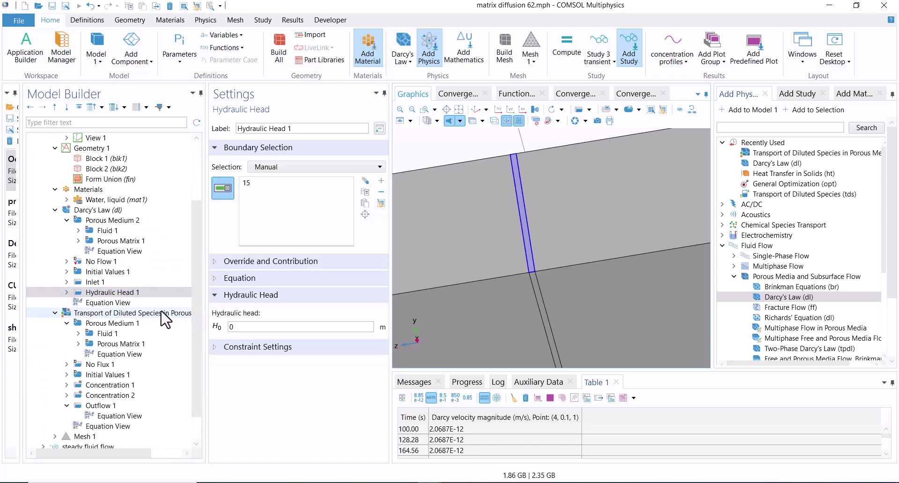
left_click(476, 111)
left_click(126, 324)
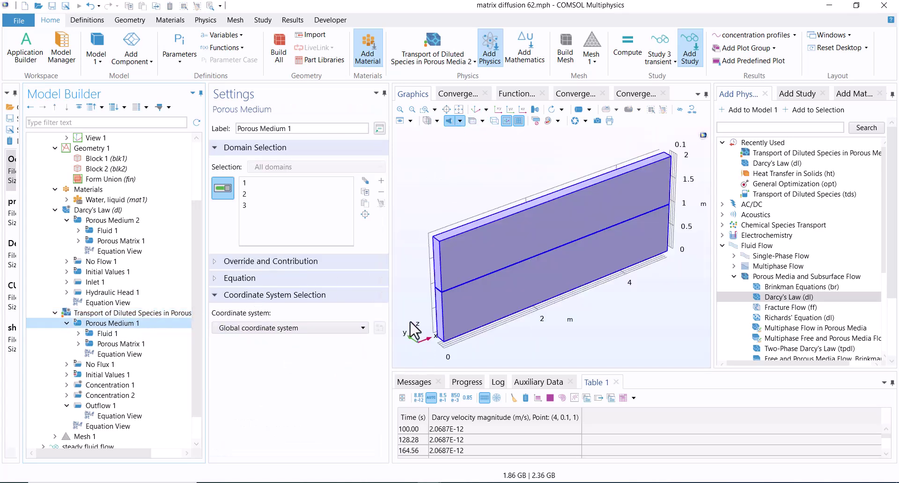
- Review the transport interface's Fluid settings, including the velocity field, fluid diffusion coefficient and effective diffusivity model
left_click(127, 336)
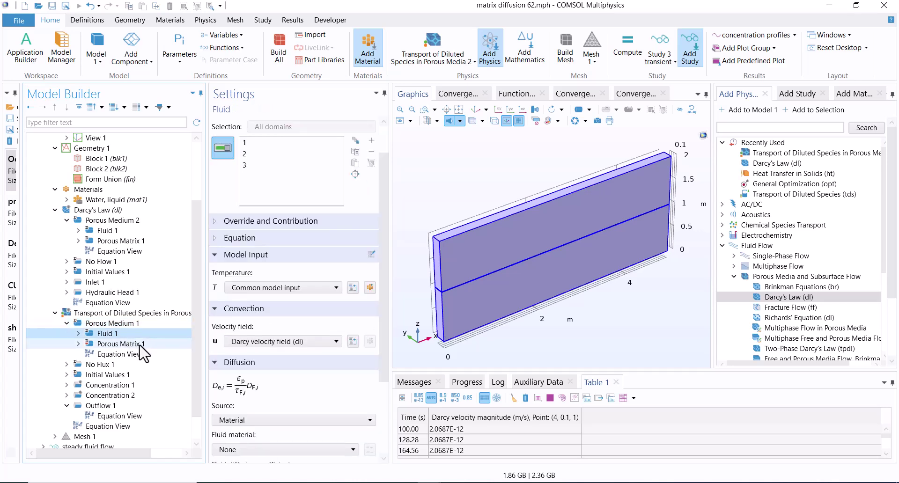
left_click_drag(383, 302, 381, 376)
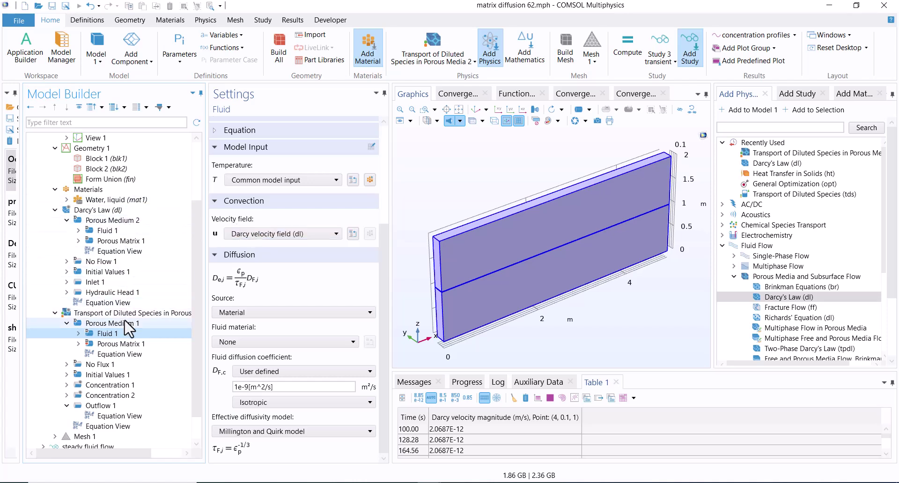
left_click(258, 312)
left_click(258, 312)
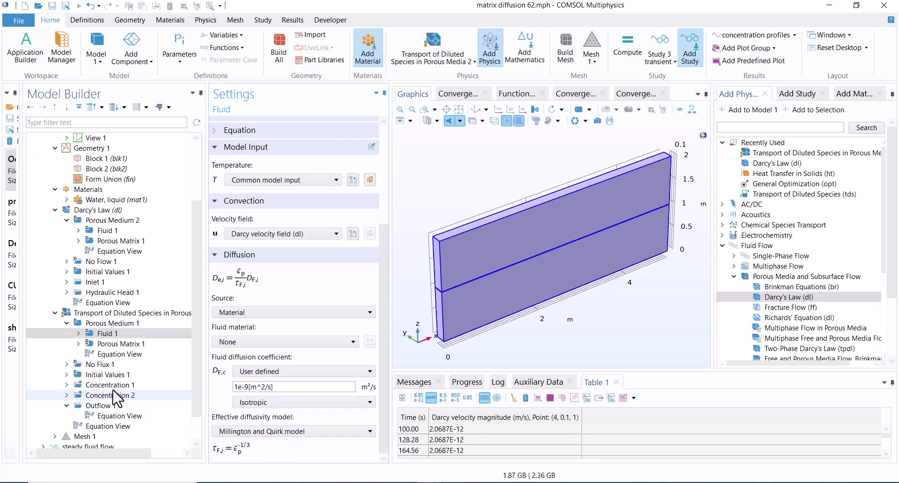
- Compare the porous matrix porosity in the species transport interface with the porosity and permeability expressions in Darcy's Law
left_click(112, 346)
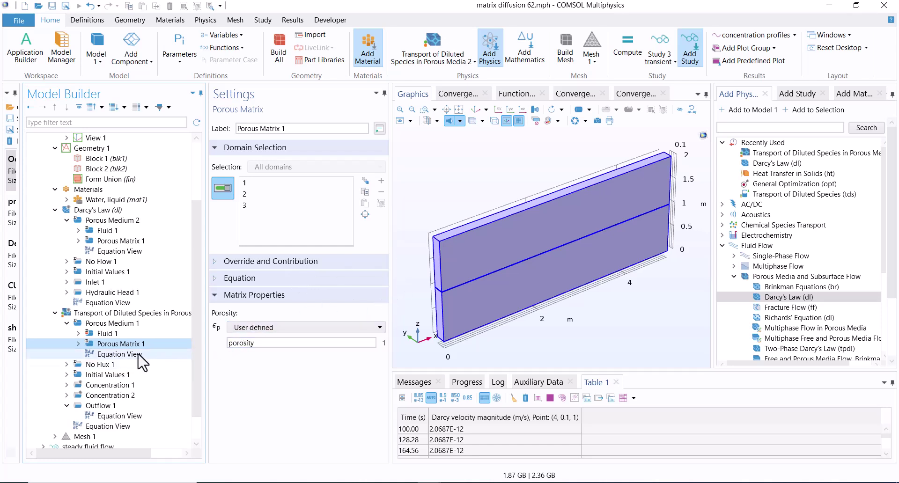
left_click_drag(260, 343, 228, 349)
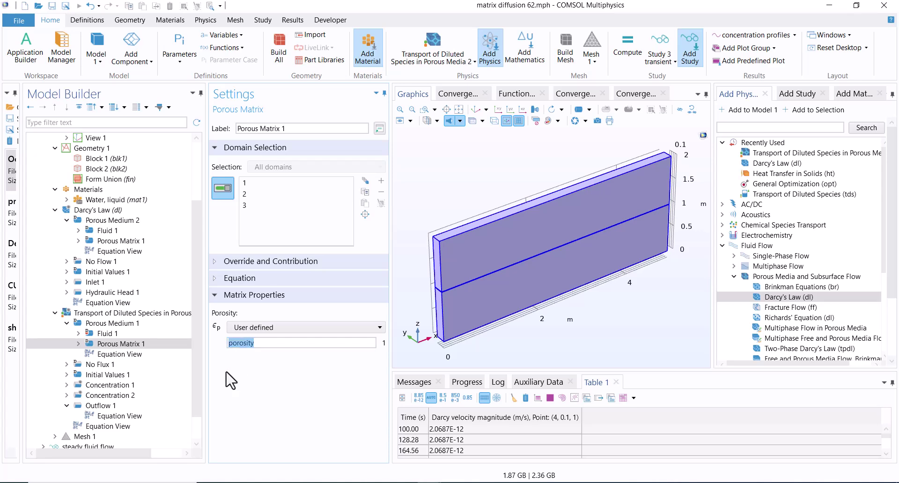
left_click(140, 243)
left_click(255, 359)
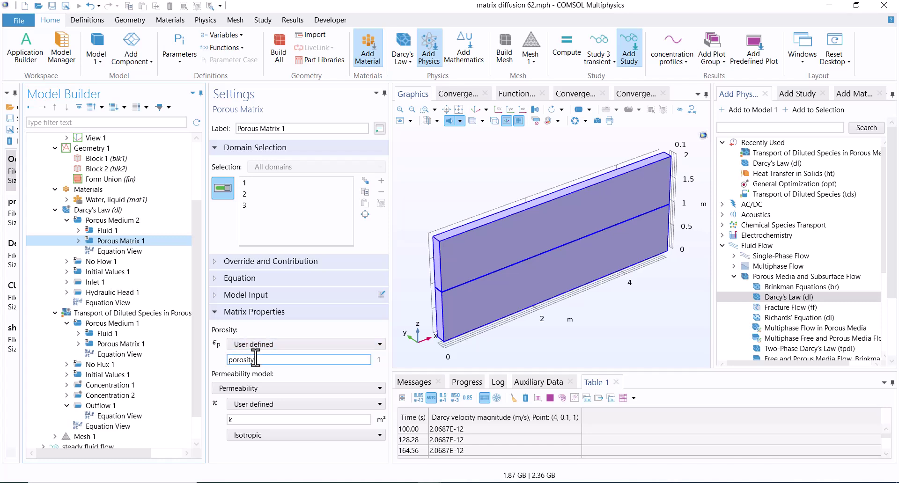
left_click(237, 419)
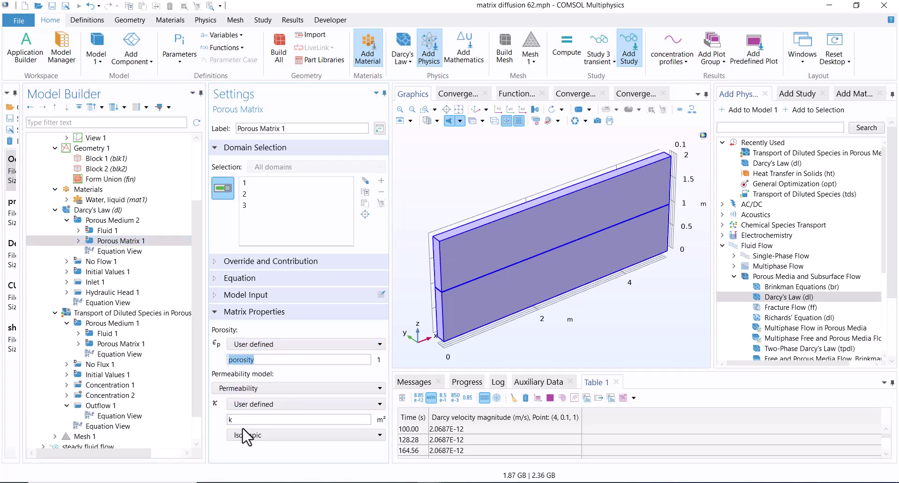
- Check the porosity and permeability variables defined for the fracture and the matrix, together with their assigned domains
left_click_drag(195, 297, 194, 216)
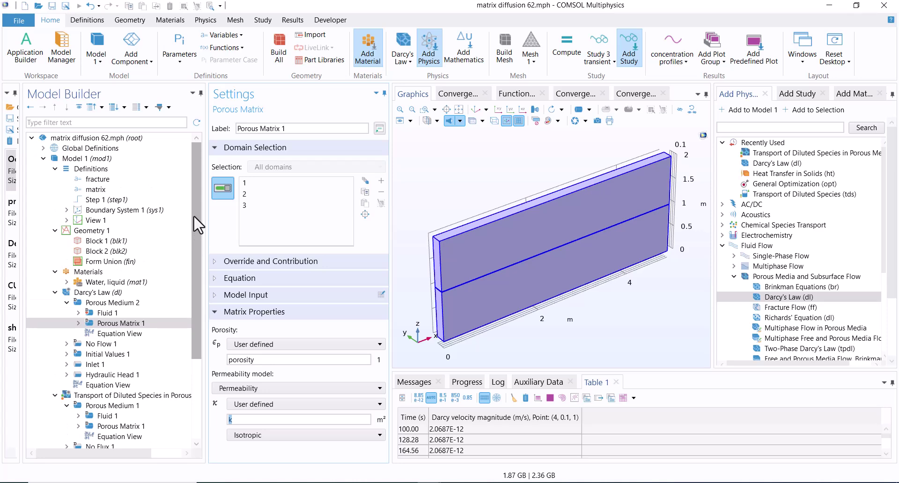
left_click(147, 179)
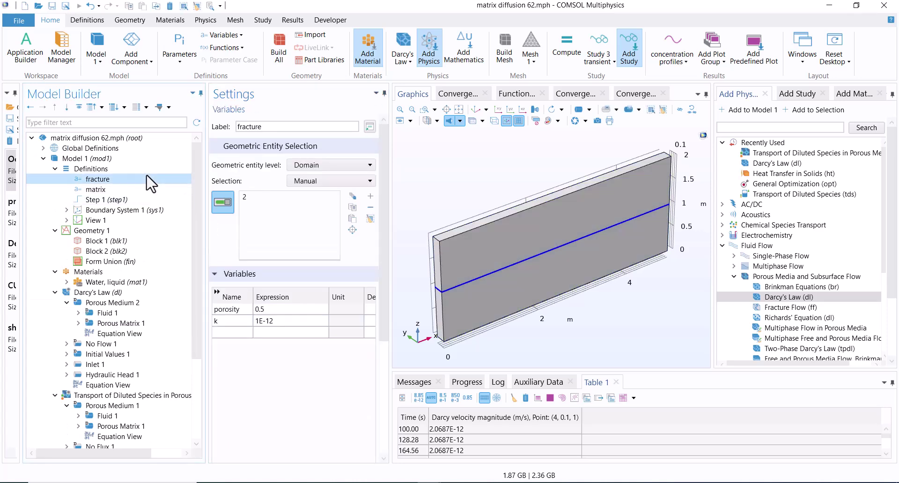
left_click(229, 321)
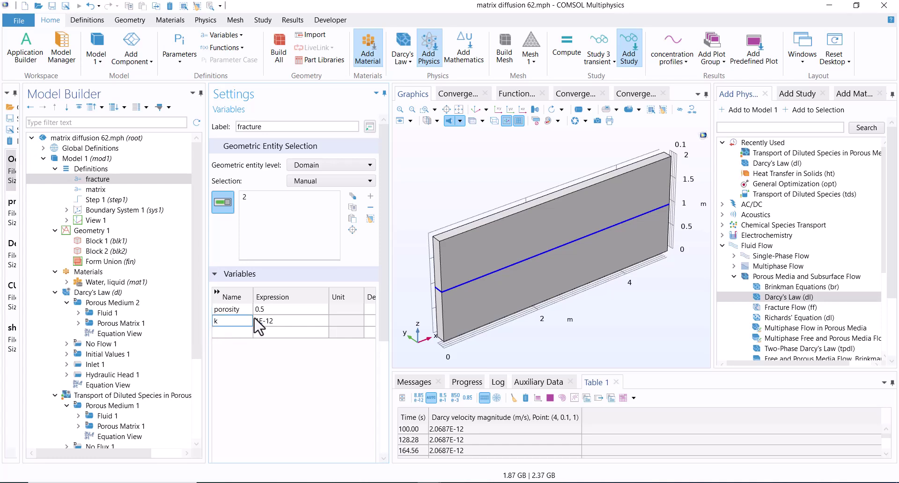
left_click(252, 196)
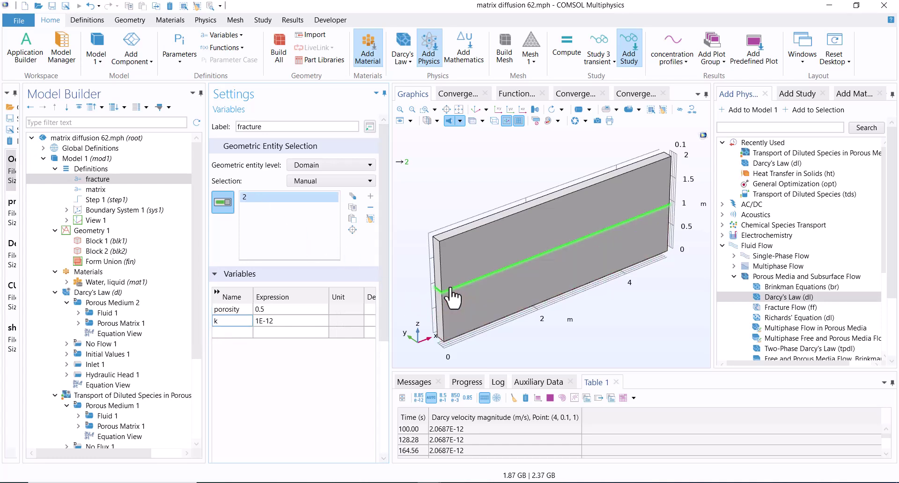
left_click(140, 190)
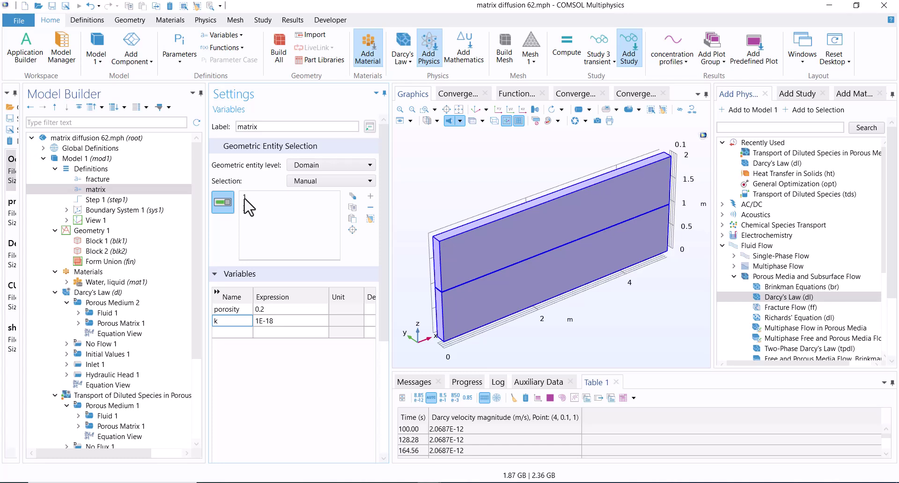
left_click(104, 180)
left_click(106, 189)
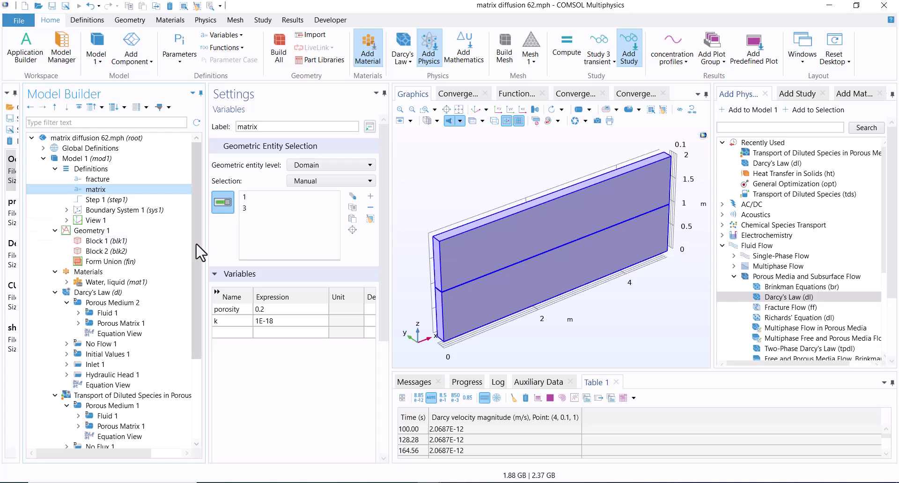
- Review the species transport interface's Porous Matrix, No Flux and Initial Values settings, including the initial concentration
left_click_drag(197, 248, 193, 322)
left_click(157, 282)
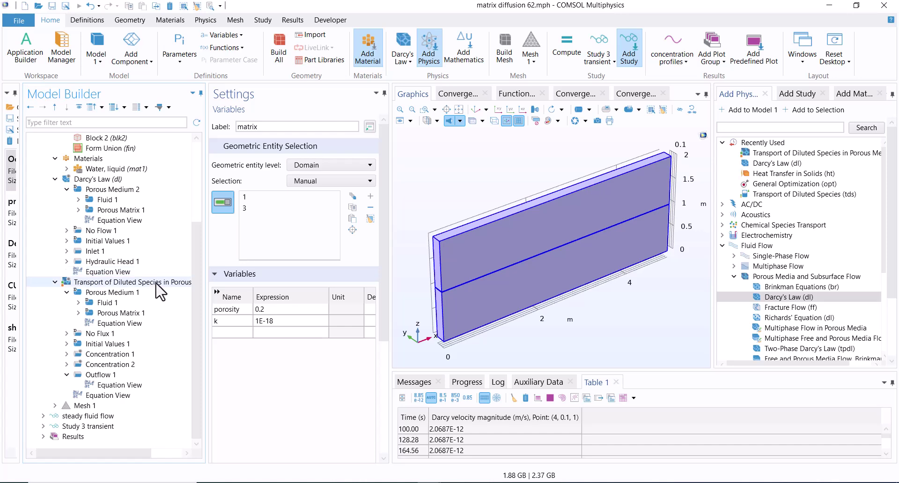
left_click(159, 312)
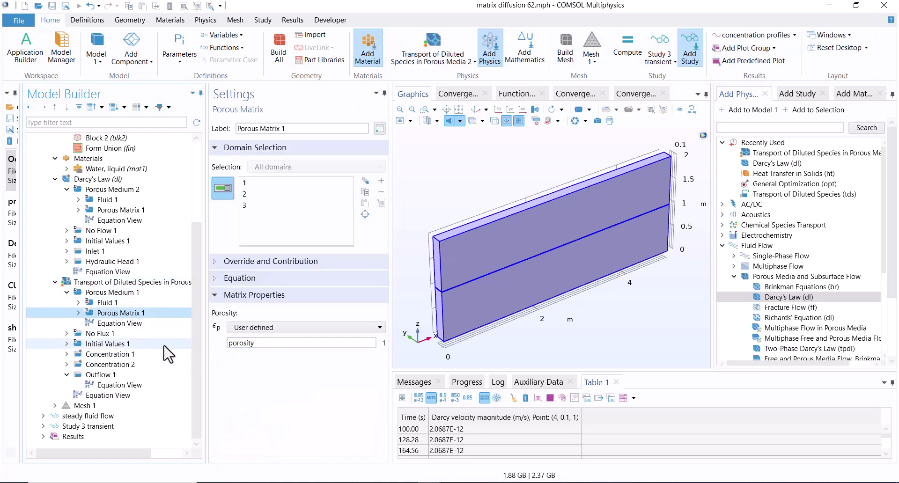
left_click(151, 334)
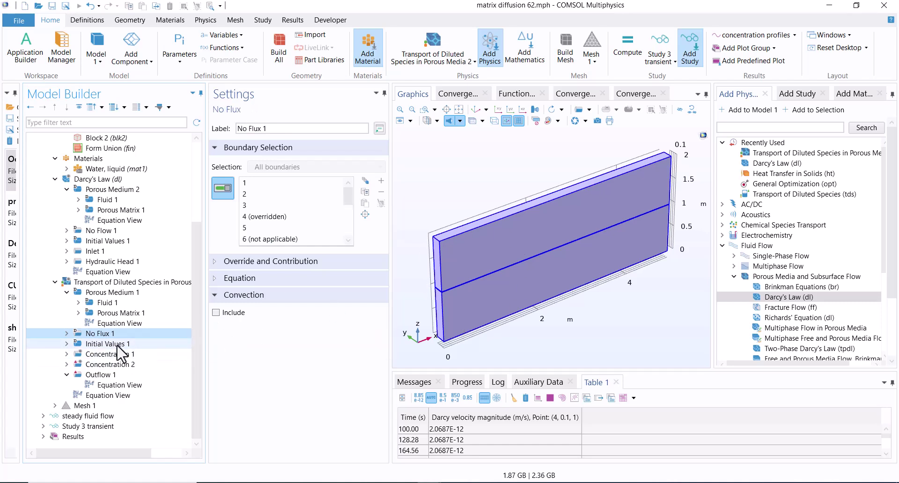
left_click(119, 344)
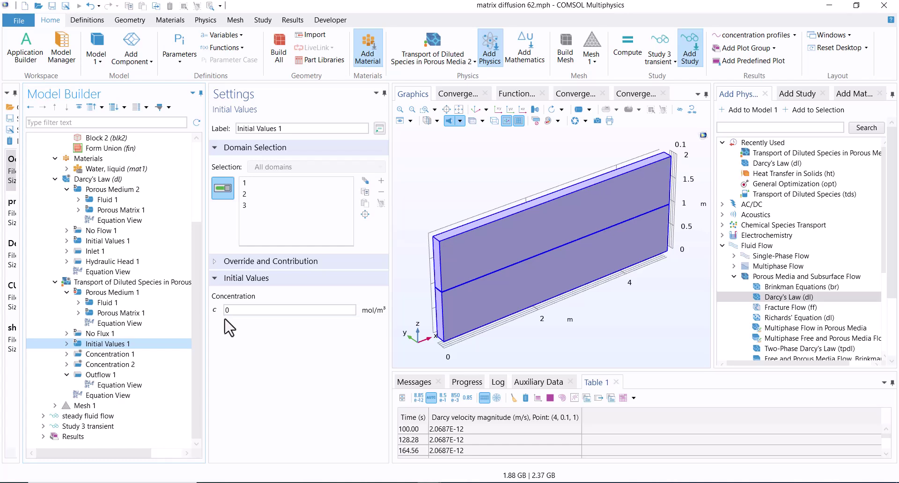
- Examine the Concentration 1 and Concentration 2 conditions and their assigned boundary at the fracture's inlet end
left_click(145, 358)
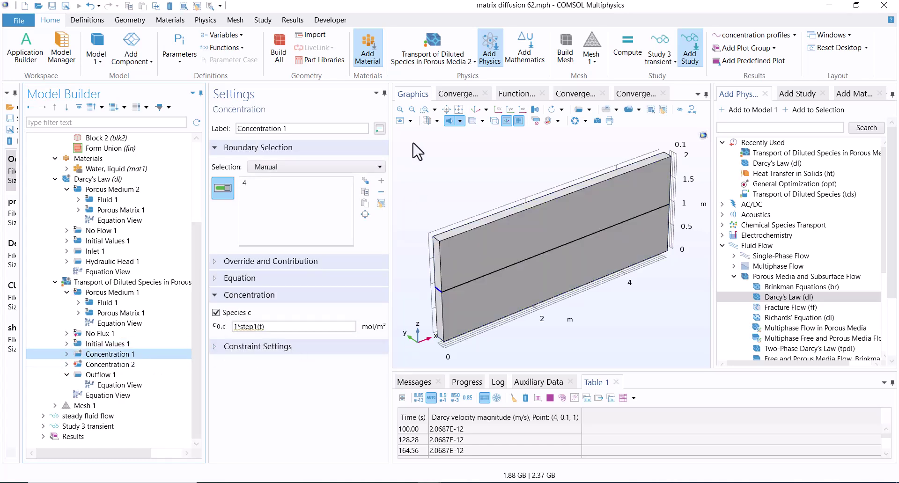
left_click(425, 109)
left_click_drag(426, 278, 442, 291)
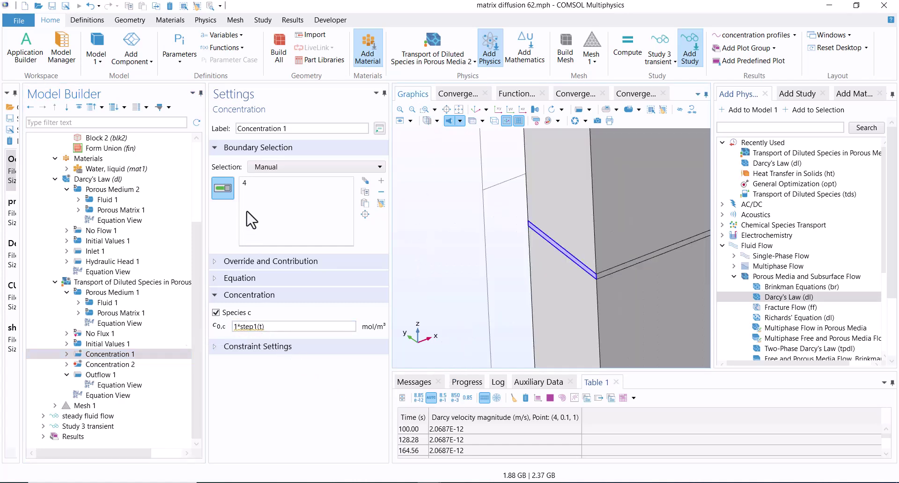
left_click(143, 366)
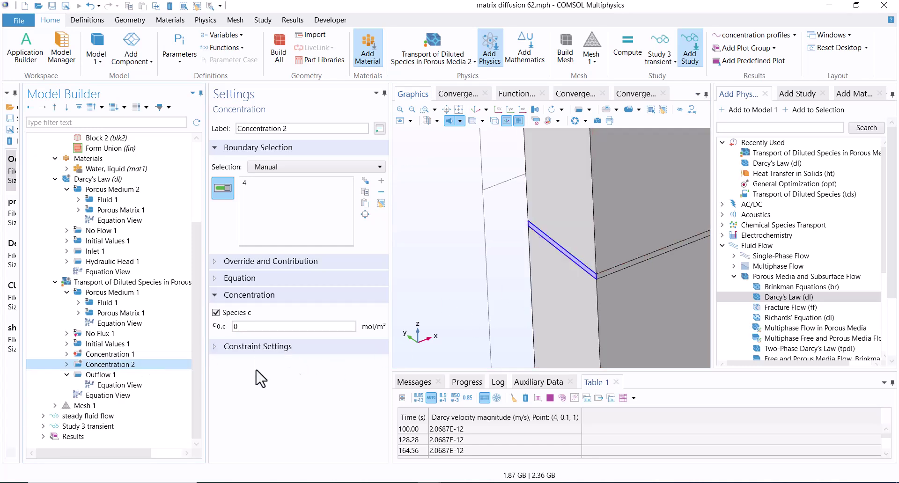
- Examine the Outflow condition and locate its assigned boundary at the fracture's outlet end
left_click(141, 375)
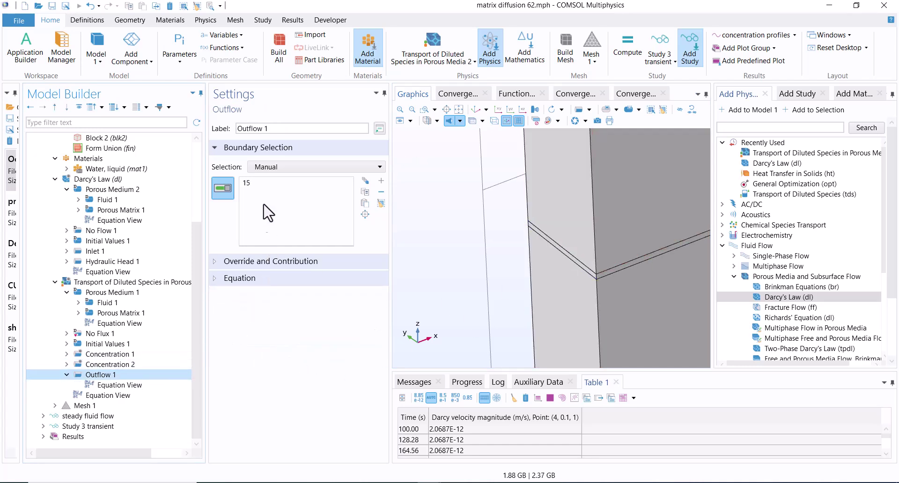
left_click(251, 183)
left_click(459, 109)
left_click_drag(656, 337, 595, 273)
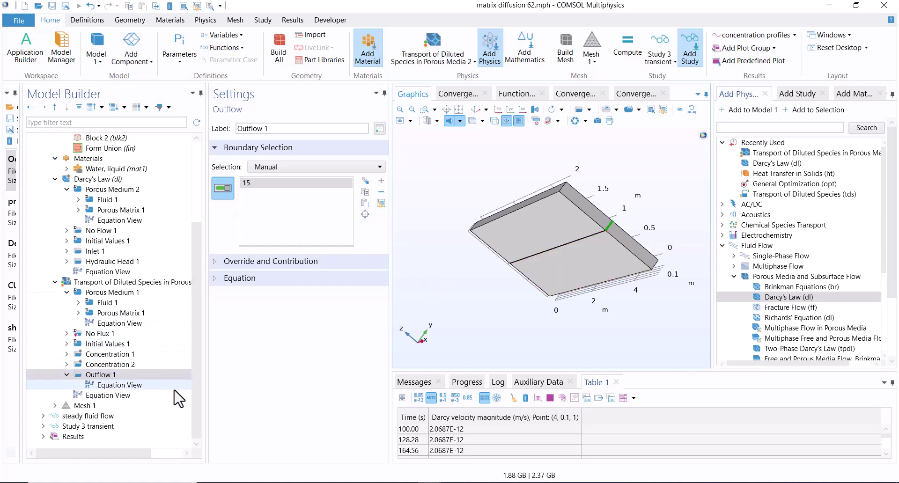
- Expand Mesh 1 and inspect the Free Triangular operation on the block's long narrow boundary
left_click(165, 406)
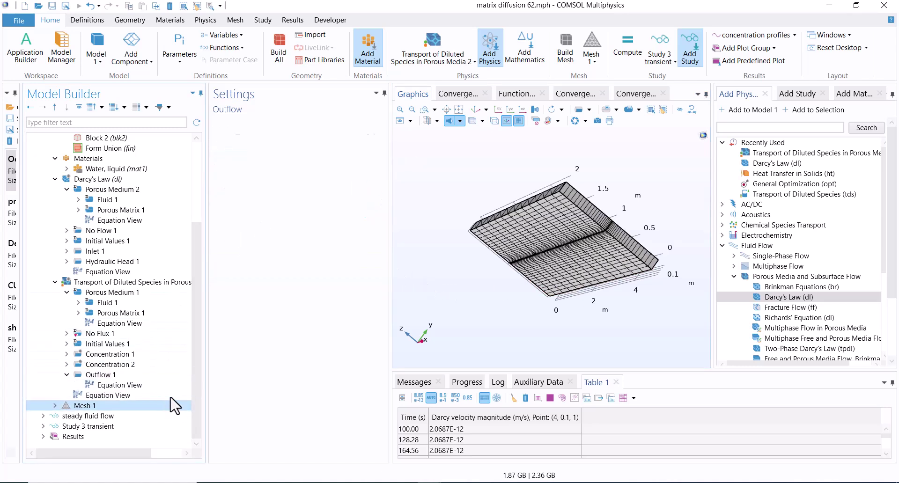
left_click(55, 405)
left_click_drag(196, 361, 197, 421)
left_click(117, 375)
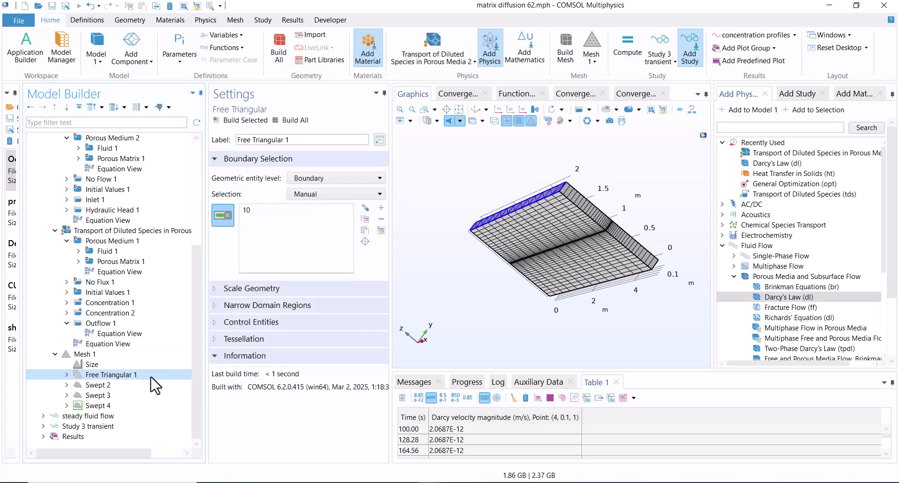
left_click_drag(466, 288, 482, 296)
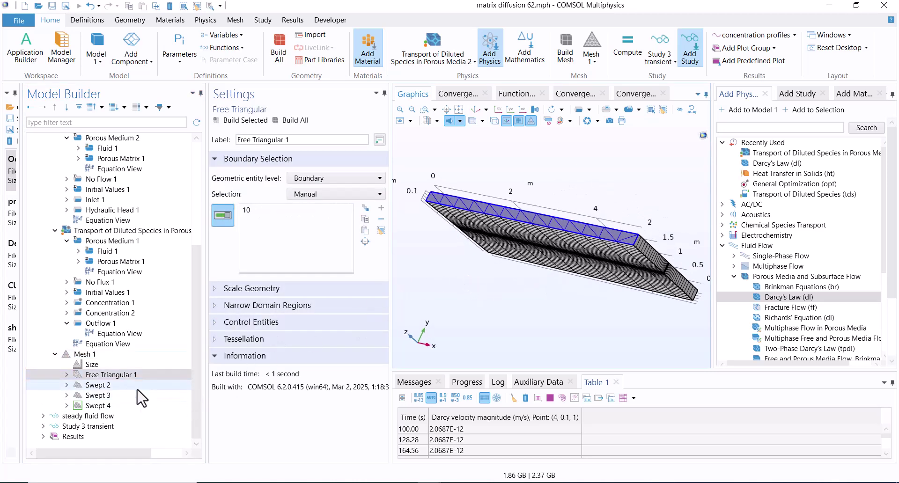
- Review the Swept 2 mesh domain and its Distribution settings, including the number of elements, element ratio and growth rate
left_click(98, 385)
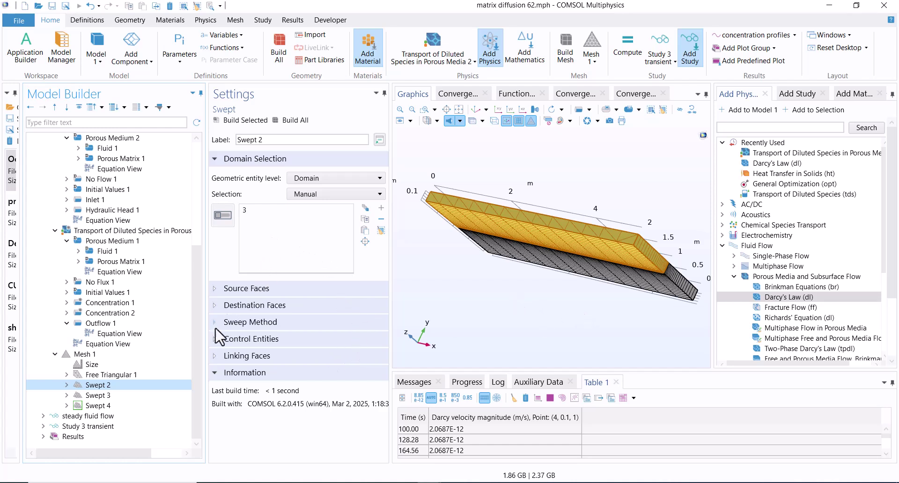
left_click(67, 385)
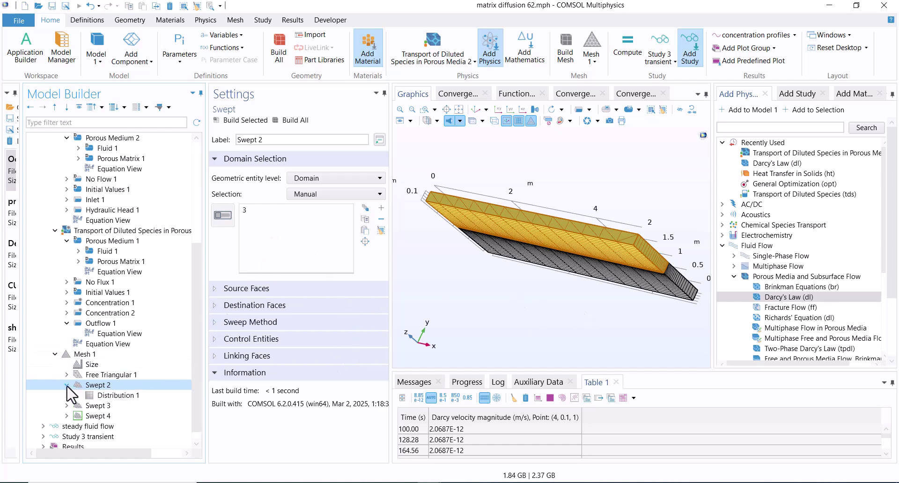
left_click(108, 396)
left_click_drag(435, 314, 451, 268)
left_click(241, 334)
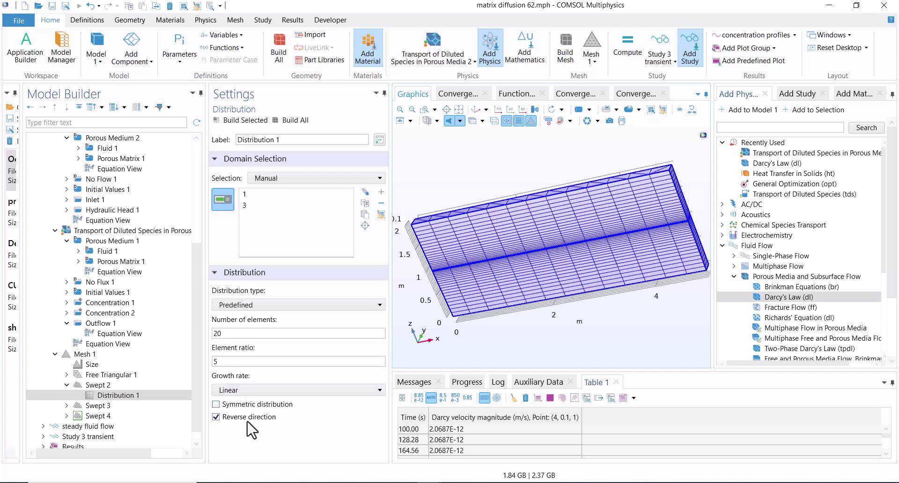
- Build the Free Triangular 1 boundary mesh, followed by the Swept 2 mesh through domain 3
left_click(104, 385)
left_click(111, 374)
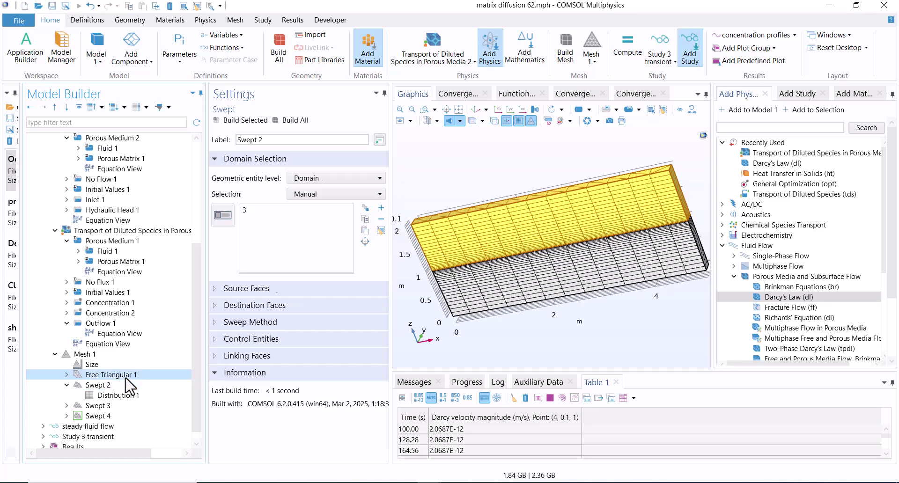
left_click(236, 120)
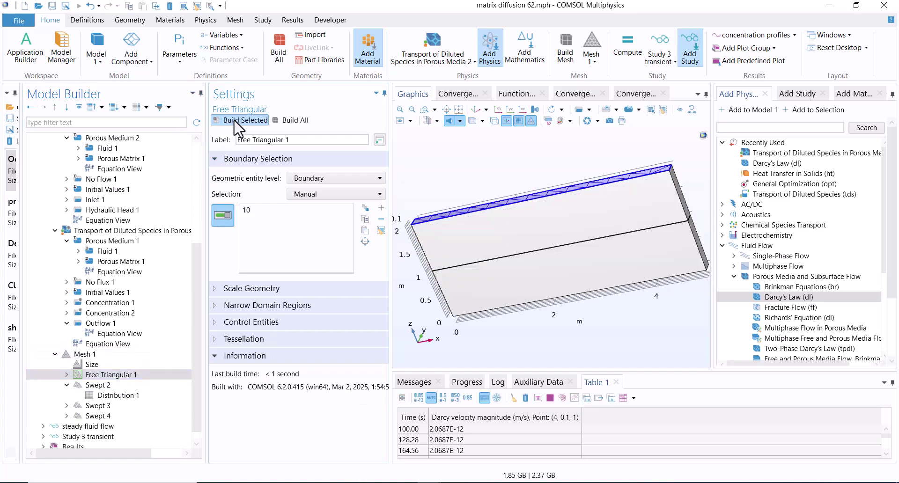
left_click(113, 387)
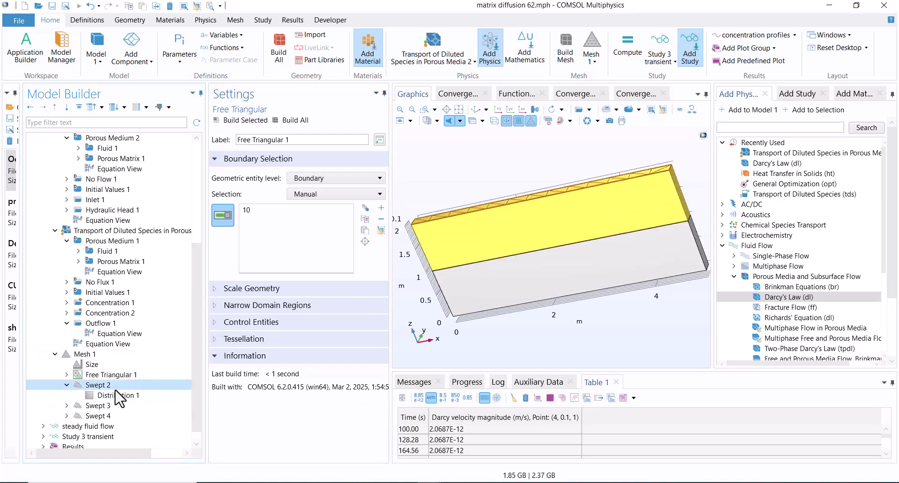
left_click(233, 122)
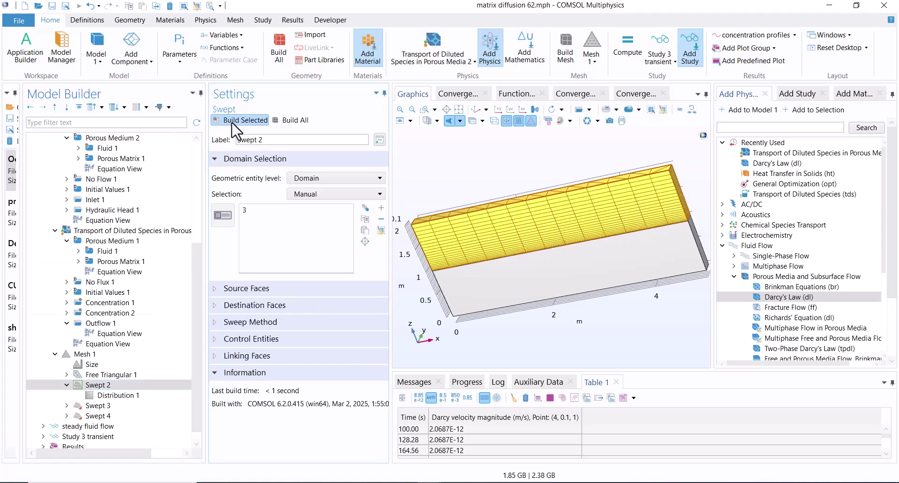
- Build the Swept 3 mesh for domain 2, the thin fracture between the two matrix blocks
left_click(146, 407)
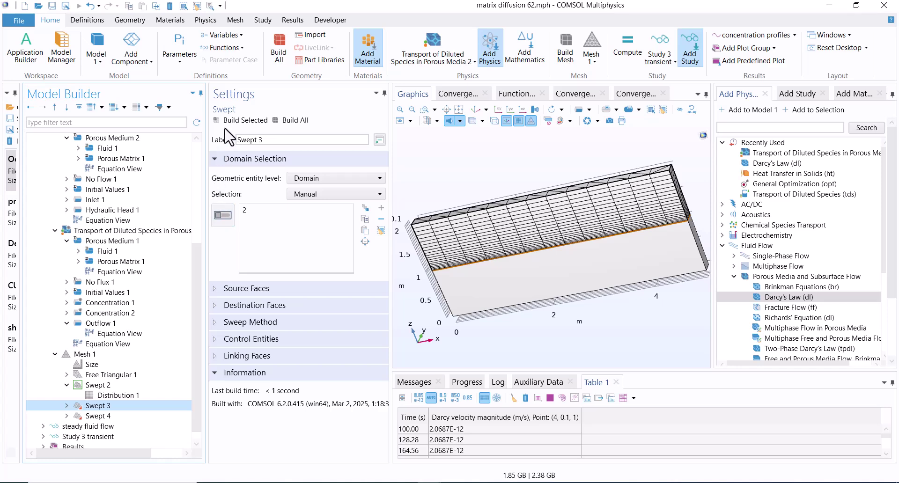
left_click(424, 109)
left_click_drag(430, 267, 442, 280)
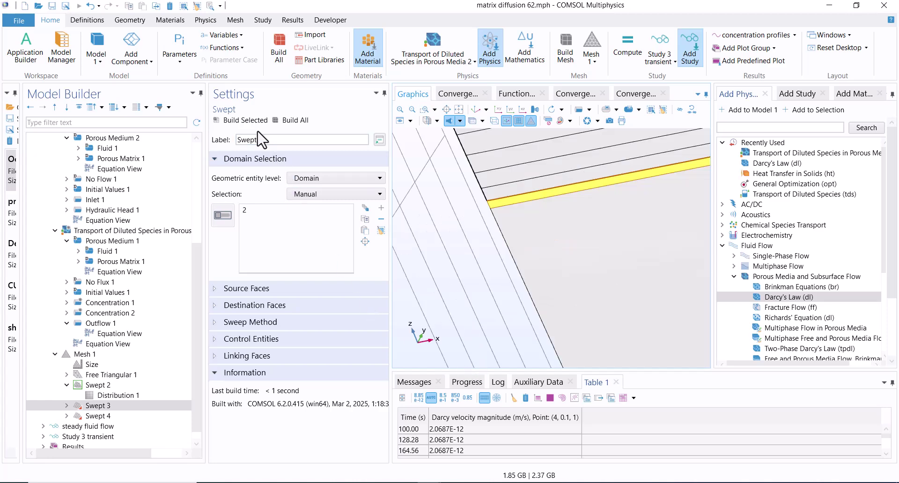
left_click(245, 120)
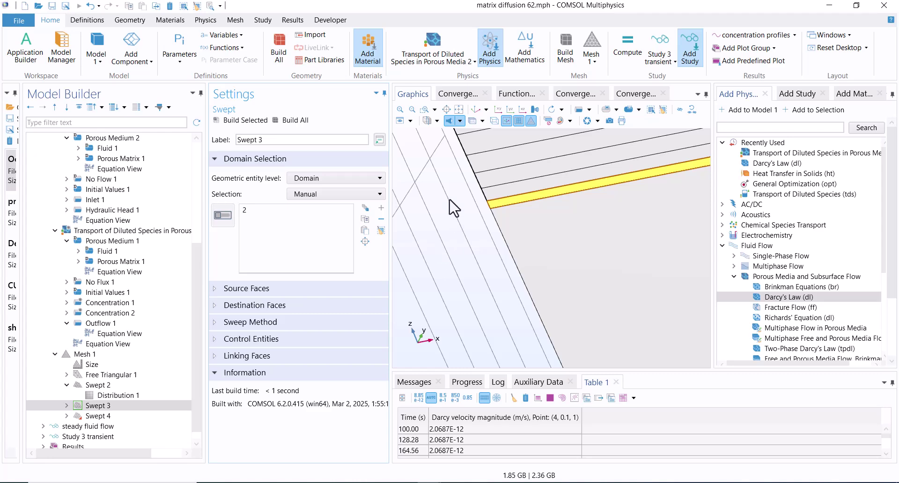
left_click(412, 109)
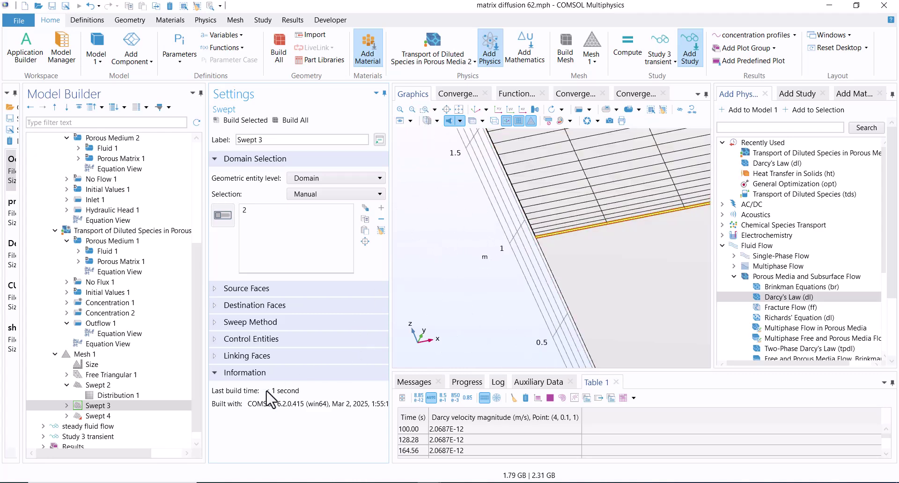
- Review the Distribution settings under Swept 3 and compare the domain selections of Swept 2 and Swept 3
left_click(67, 406)
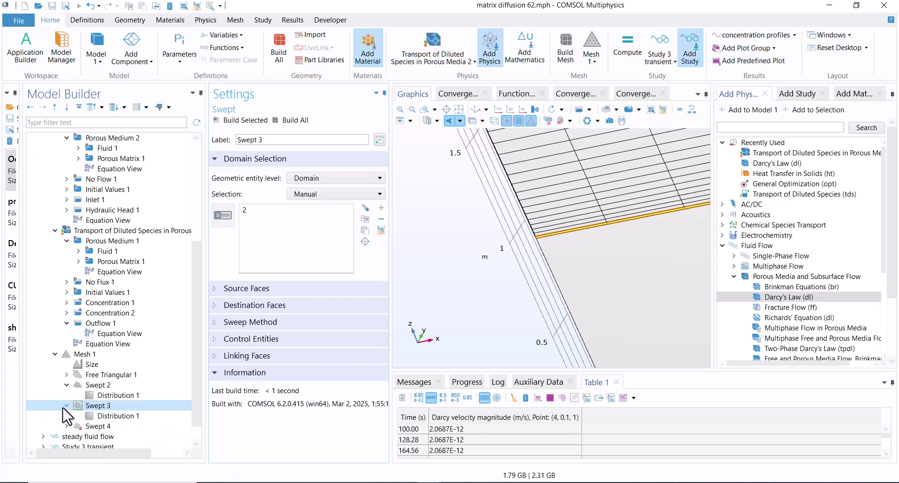
left_click(95, 415)
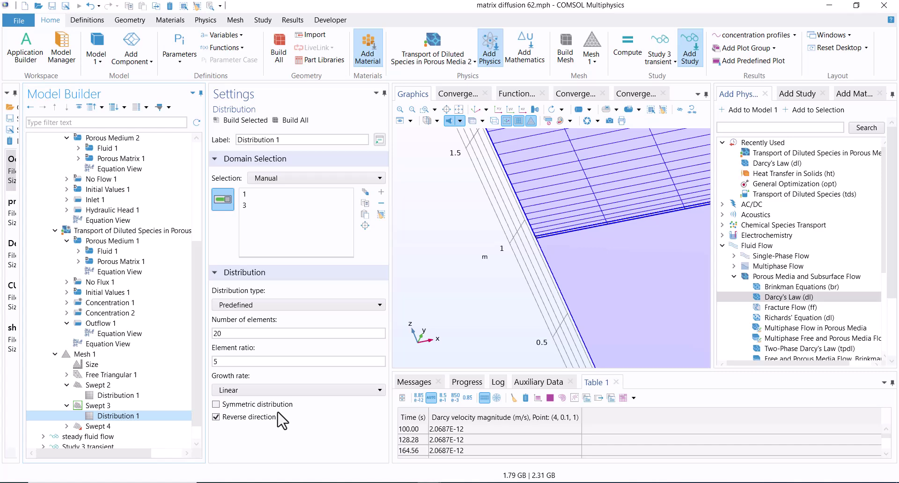
left_click(117, 386)
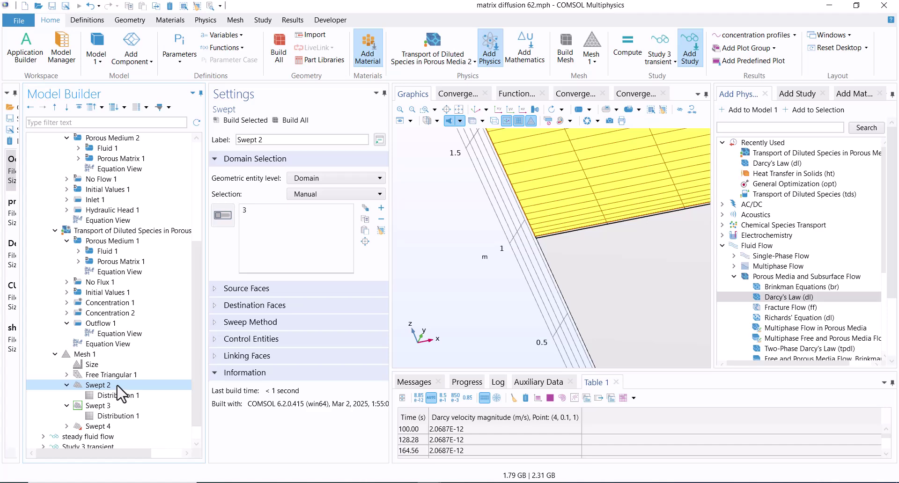
left_click(113, 405)
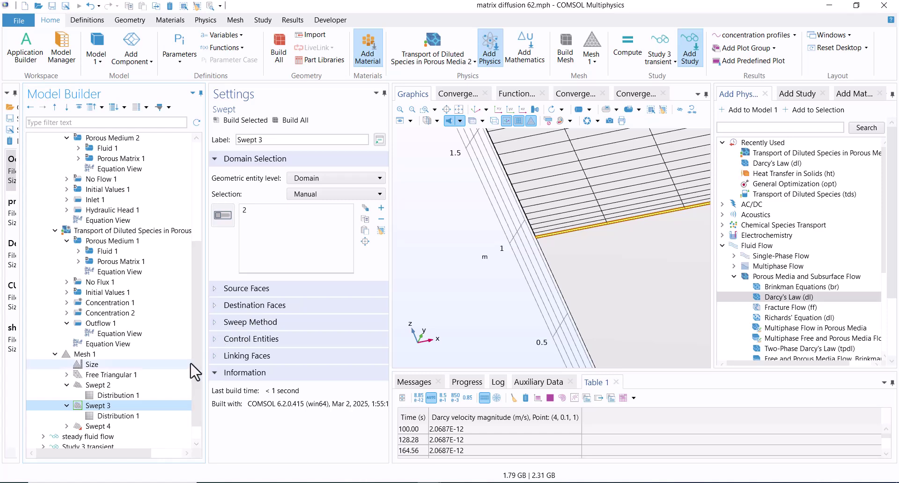
- Remove domains 1 and 3 from the selection of Swept 3's Distribution 1
left_click(162, 414)
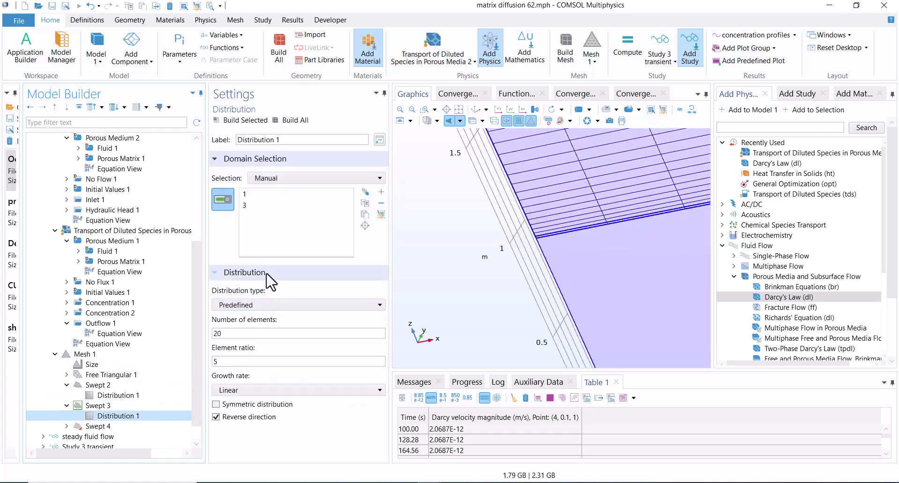
left_click(251, 198)
left_click(382, 204)
left_click(322, 199)
left_click(382, 203)
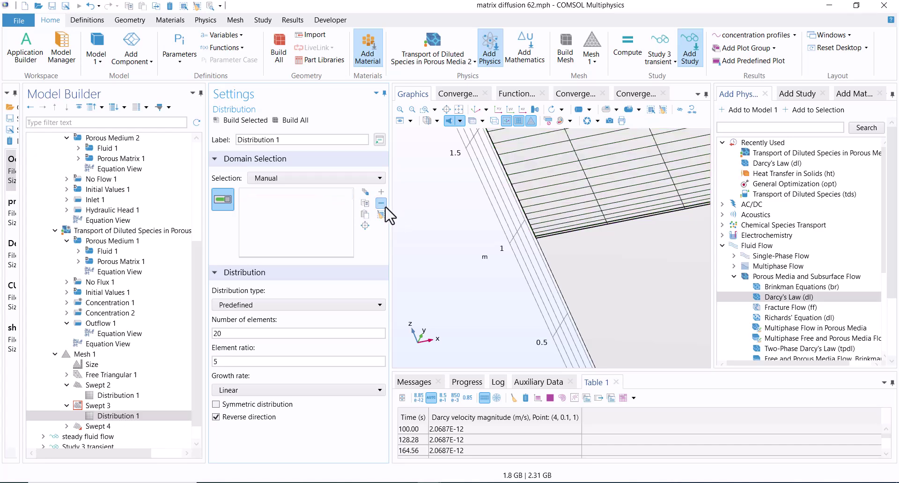
- Set Swept 3's Distribution 1 to 3 elements with an element ratio of 1
double_click(209, 334)
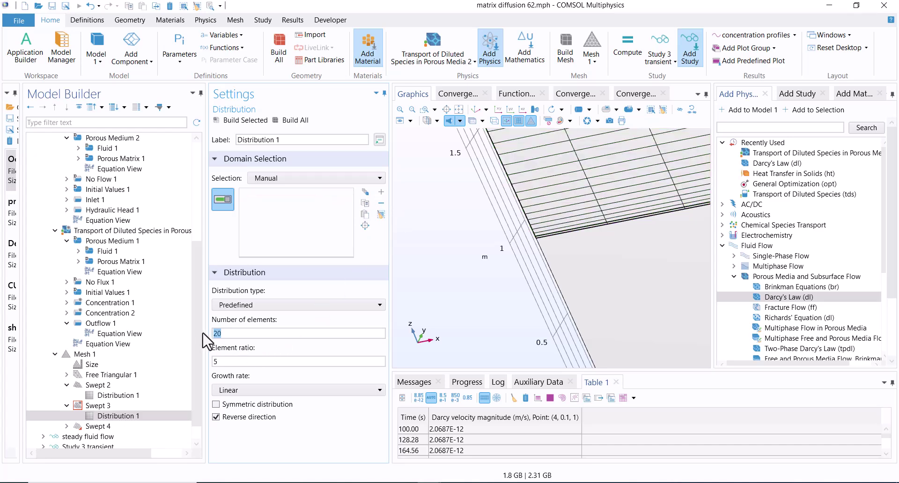
type("3")
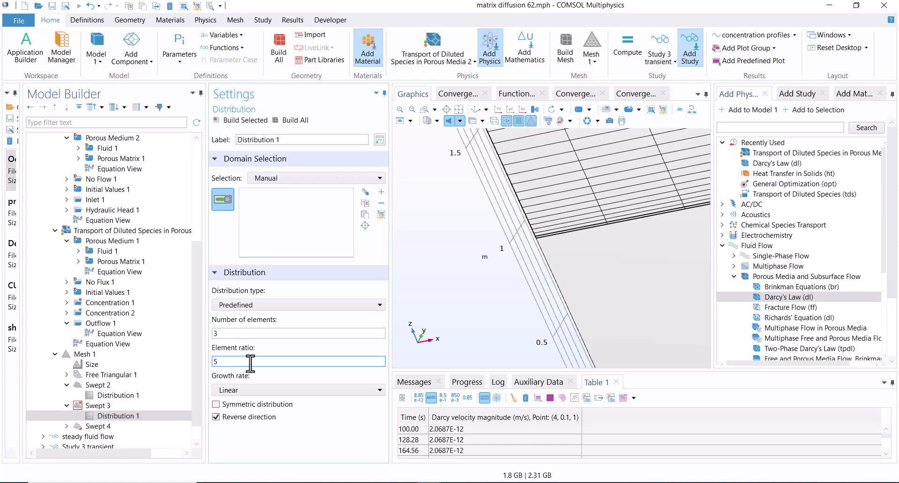
double_click(221, 361)
type("1")
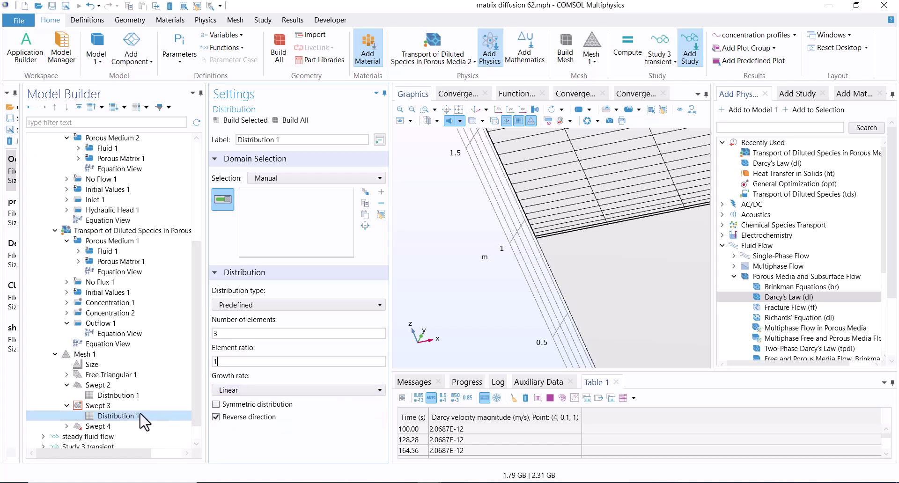
- Try to rebuild the Swept 3 mesh in the fracture with the changed distribution
left_click(96, 405)
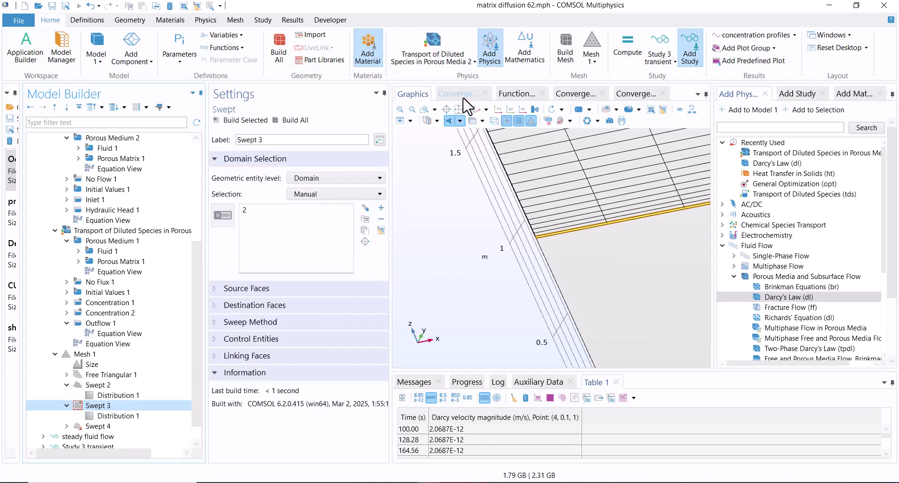
left_click(424, 109)
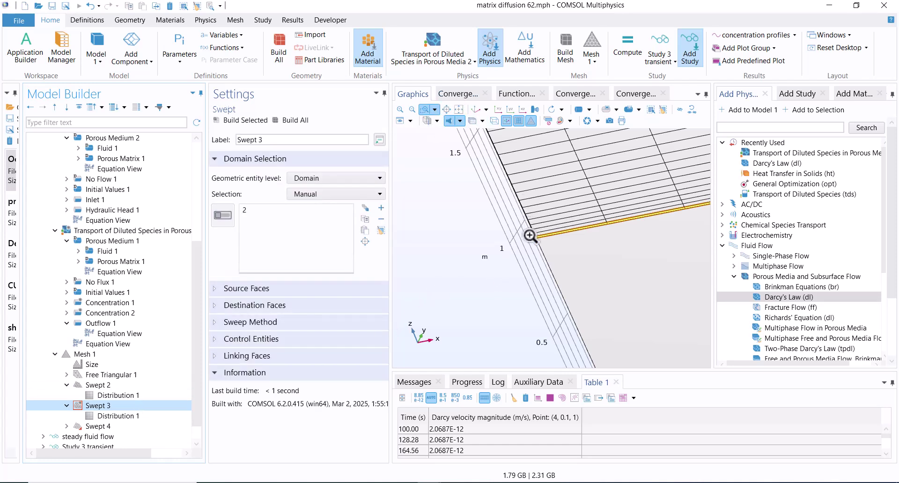
left_click_drag(532, 235, 547, 246)
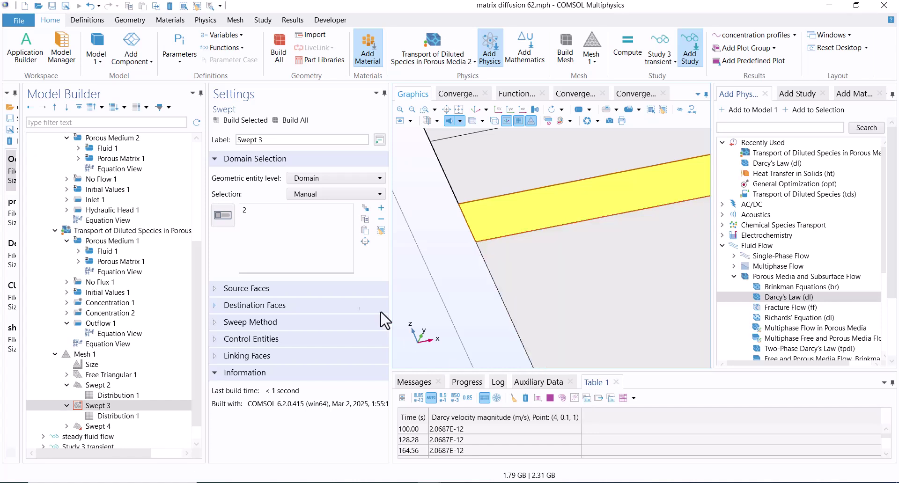
left_click(230, 122)
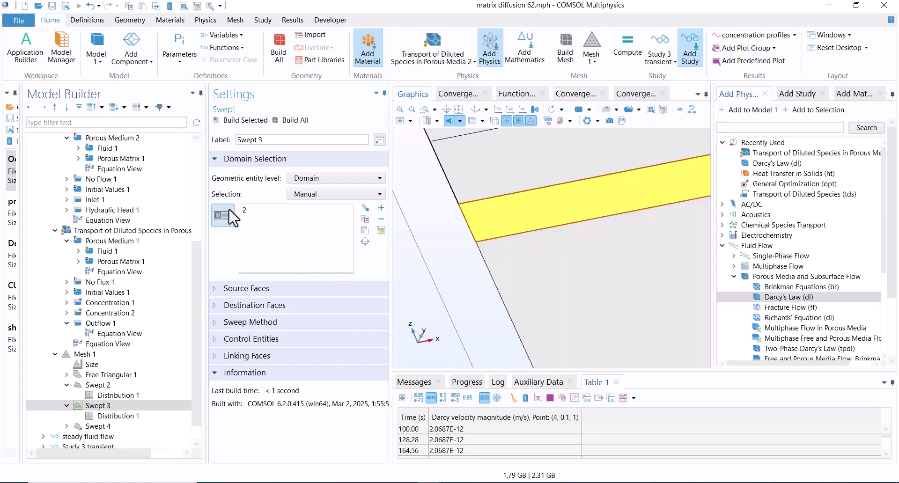
- Assign domain 2 to Swept 3's Distribution 1 and rebuild the fracture mesh
left_click(157, 417)
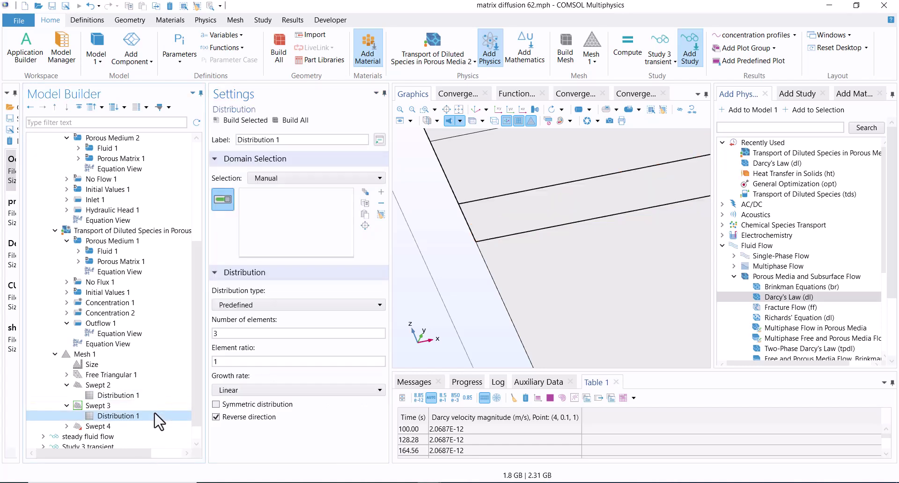
left_click(501, 237)
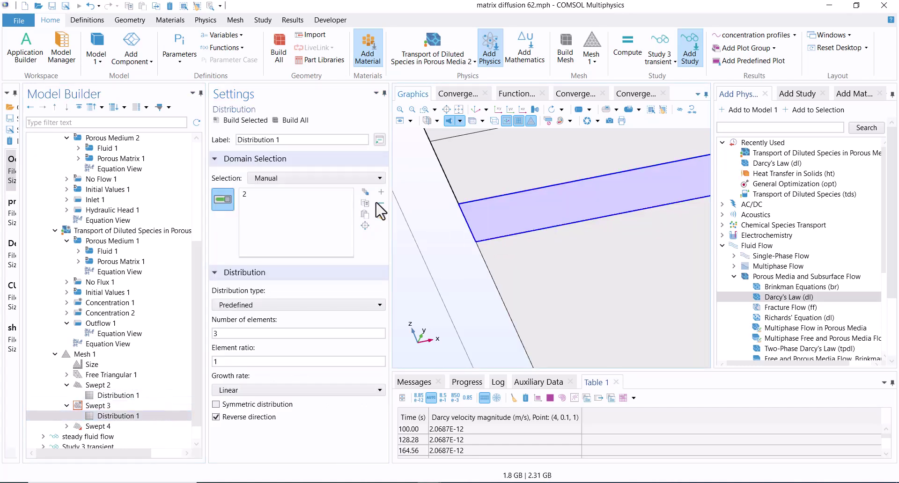
left_click(250, 122)
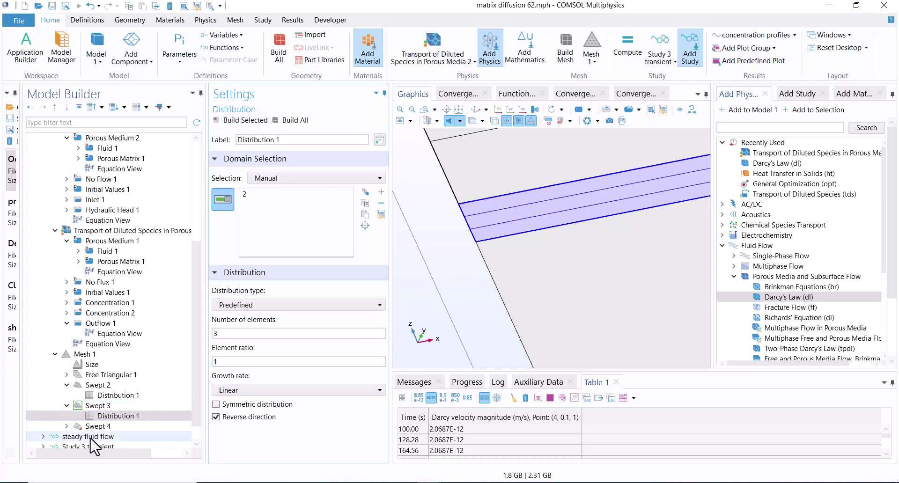
- Review the Distribution settings under Swept 4 and build its mesh through domain 1
left_click(96, 426)
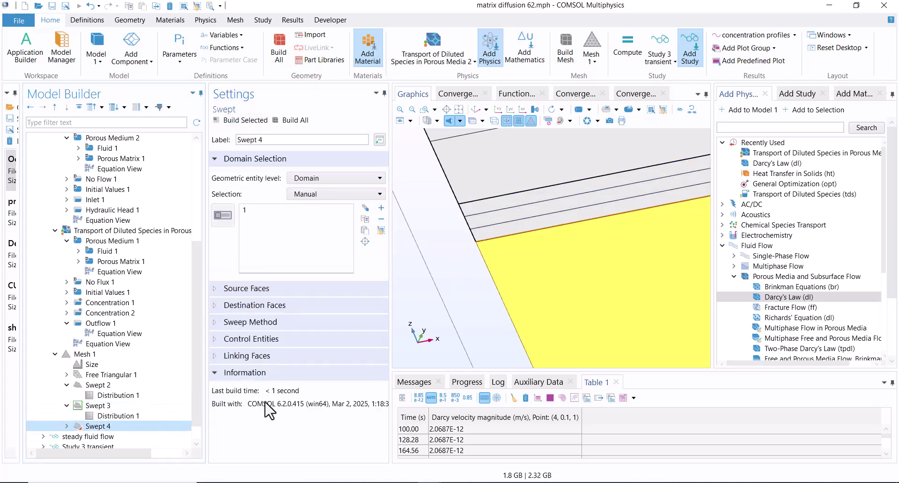
left_click(66, 426)
left_click(113, 436)
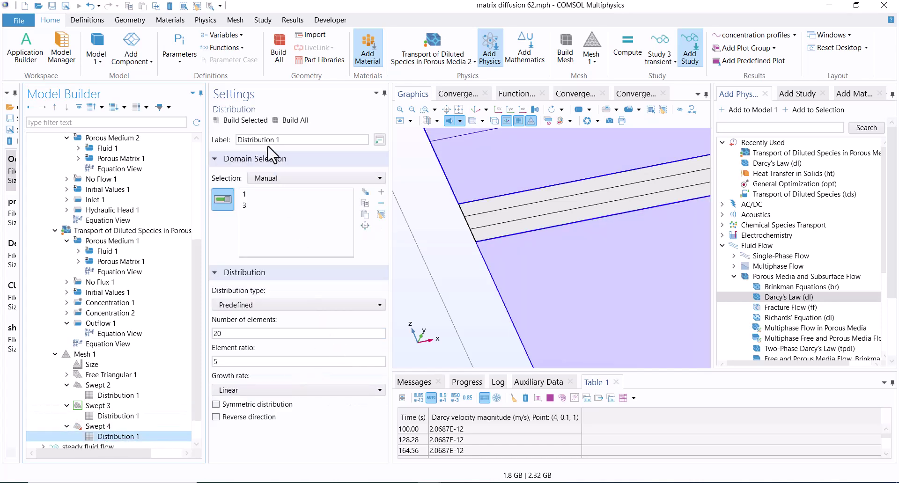
left_click(245, 121)
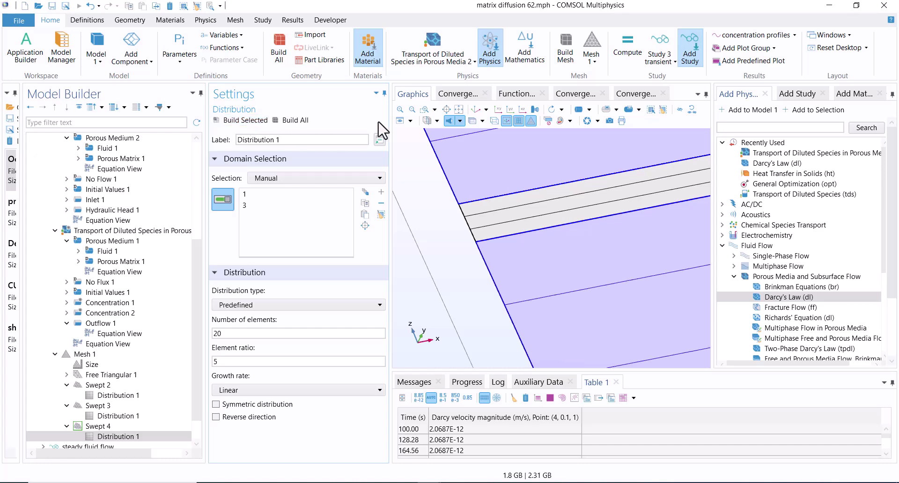
left_click(414, 115)
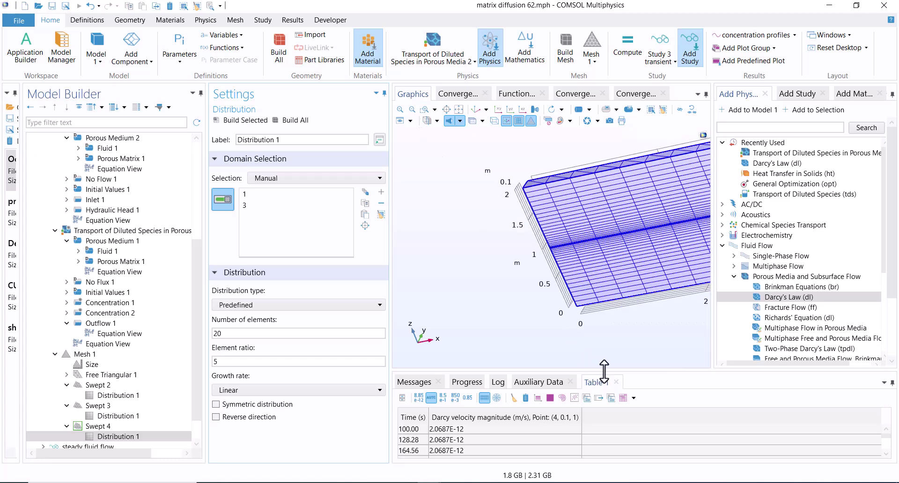
- Review the physics selection in the Stationary step of the steady fluid flow study, and compute that study
scroll(197, 386, "down", 1)
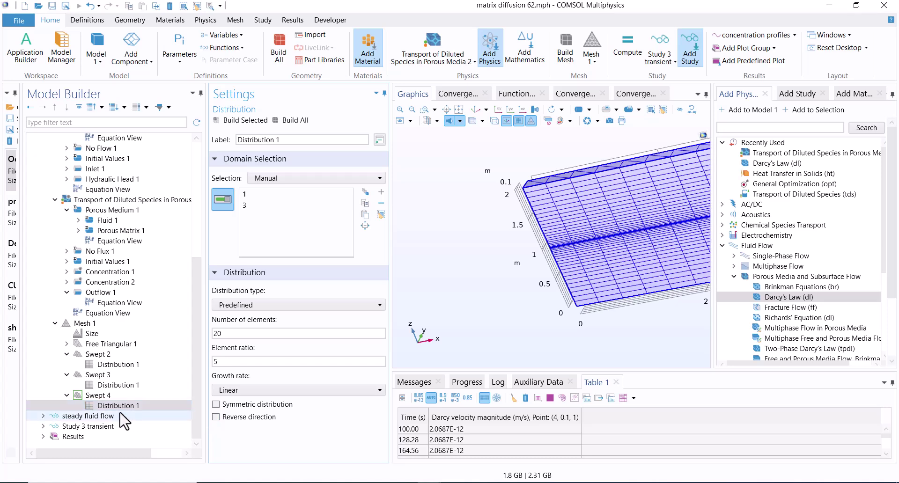
left_click(104, 416)
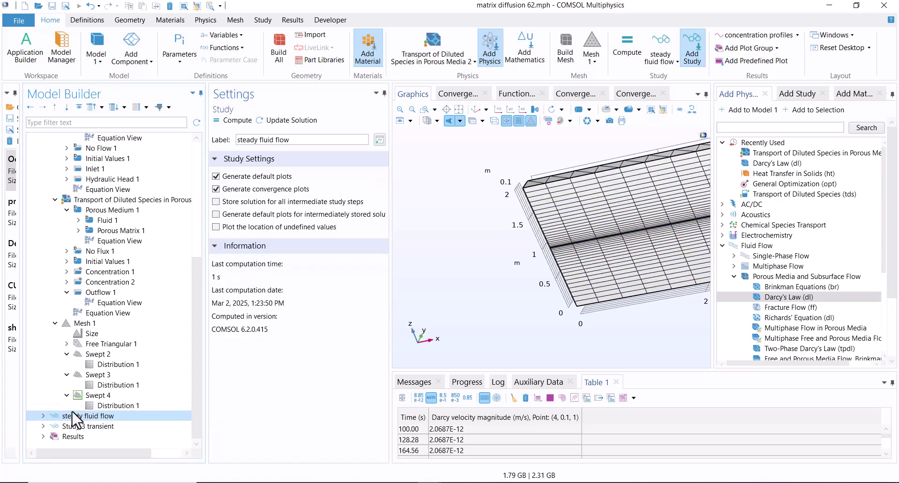
left_click(43, 415)
left_click(93, 426)
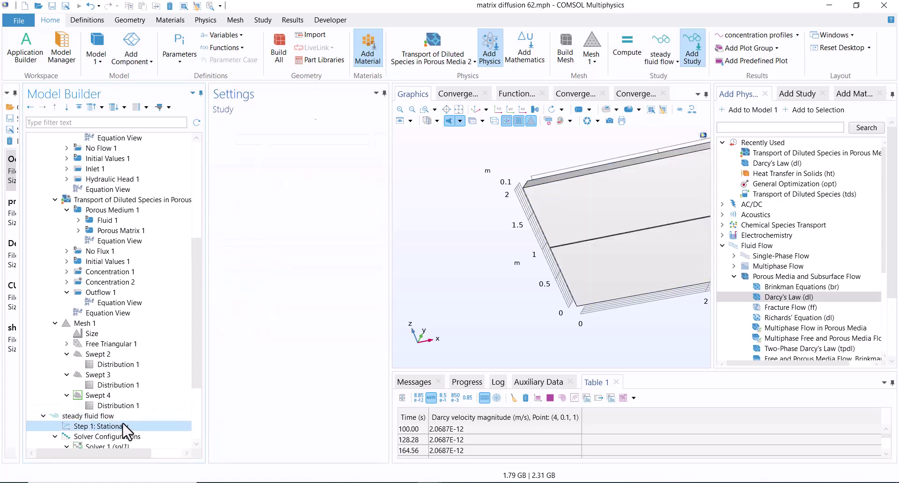
left_click_drag(390, 295, 454, 262)
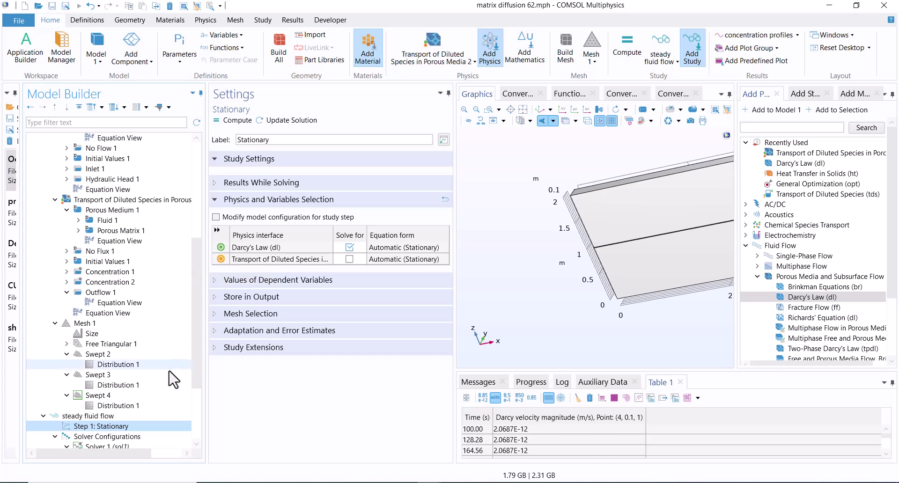
left_click(135, 416)
left_click(232, 120)
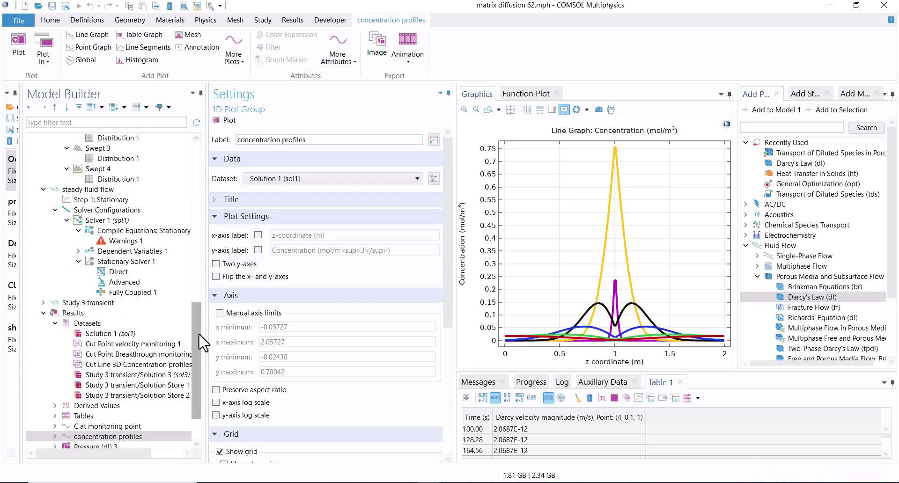
- Open Step 1: Time Dependent of Study 3 transient and examine its modified model configuration
scroll(199, 356, "down", 2)
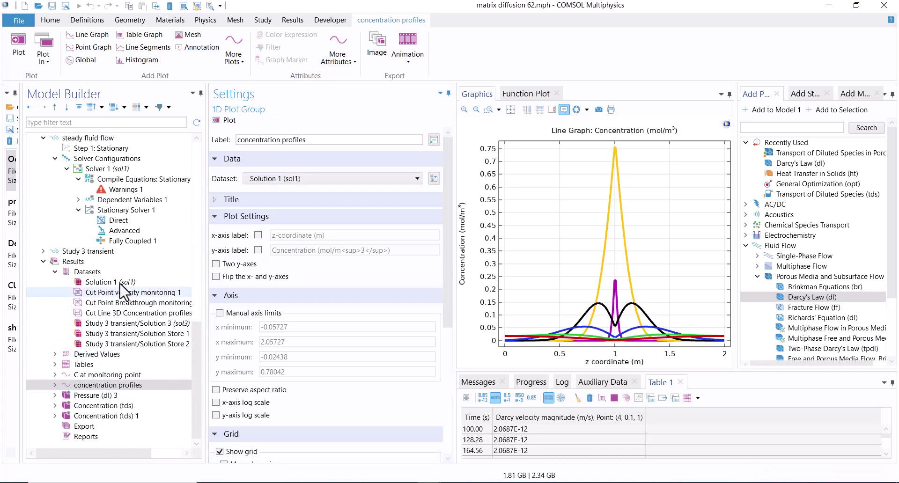
left_click(114, 253)
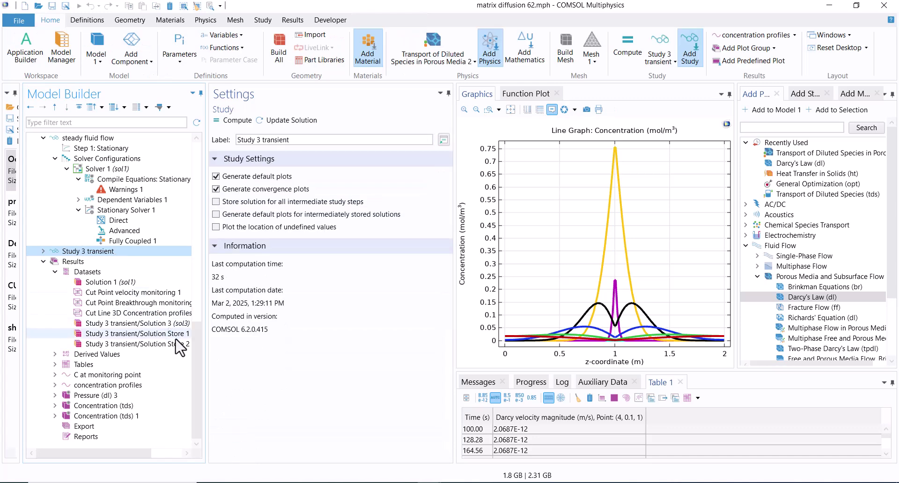
scroll(191, 321, "up", 4)
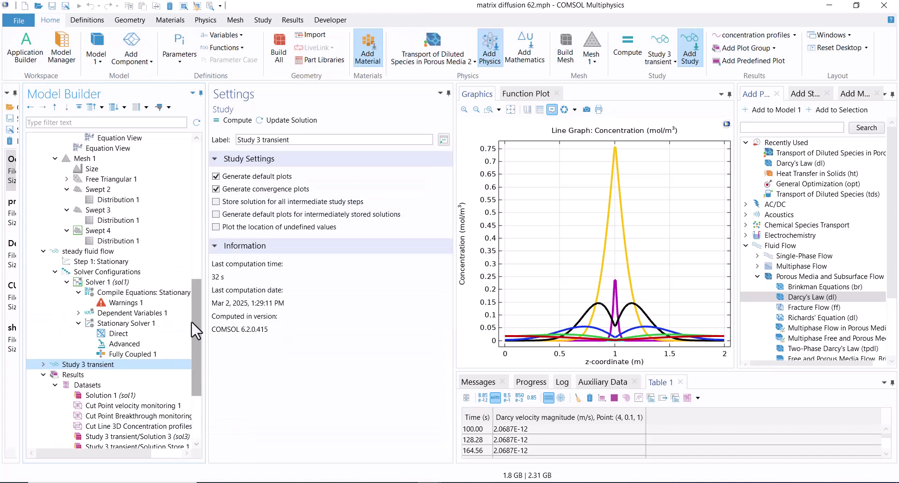
left_click(44, 364)
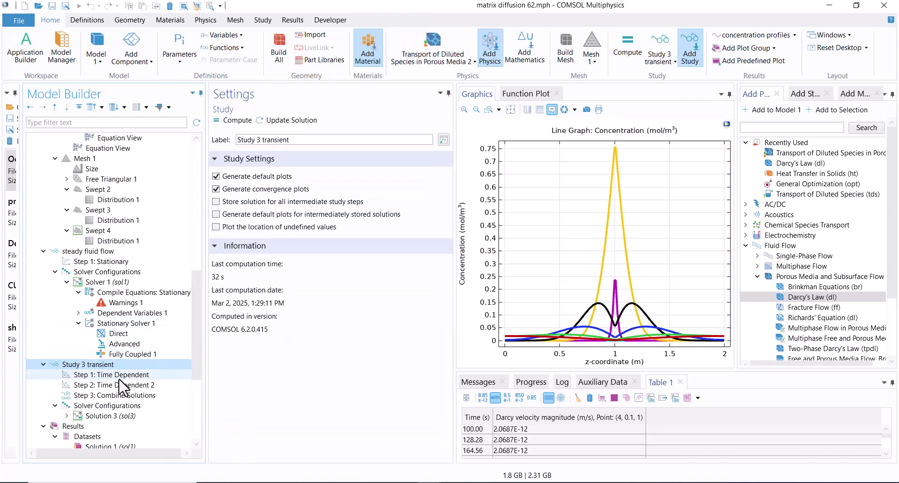
left_click(103, 375)
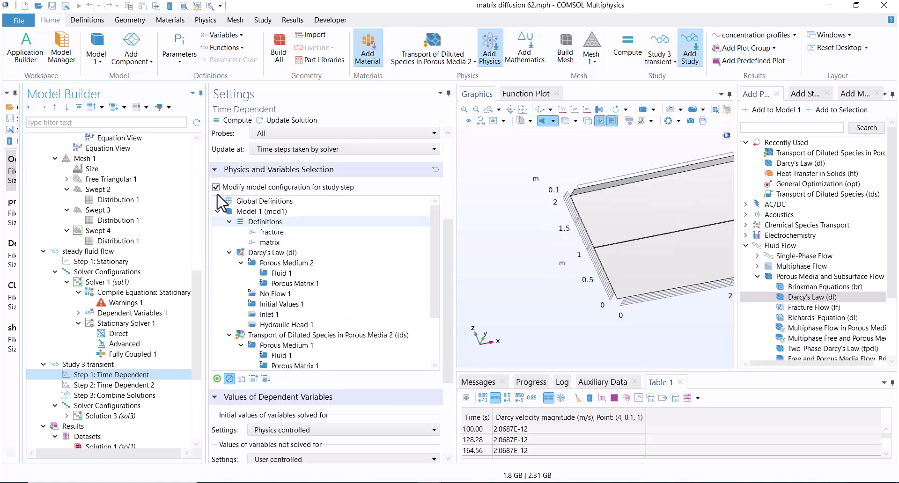
left_click(216, 190)
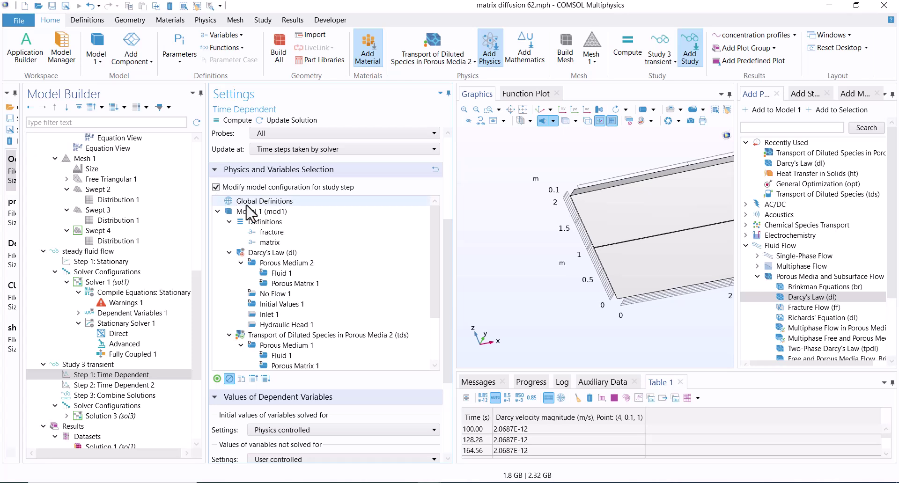
- Enable Concentration 2 in the physics selection of Step 1: Time Dependent, and disable it again
left_click_drag(435, 275, 438, 330)
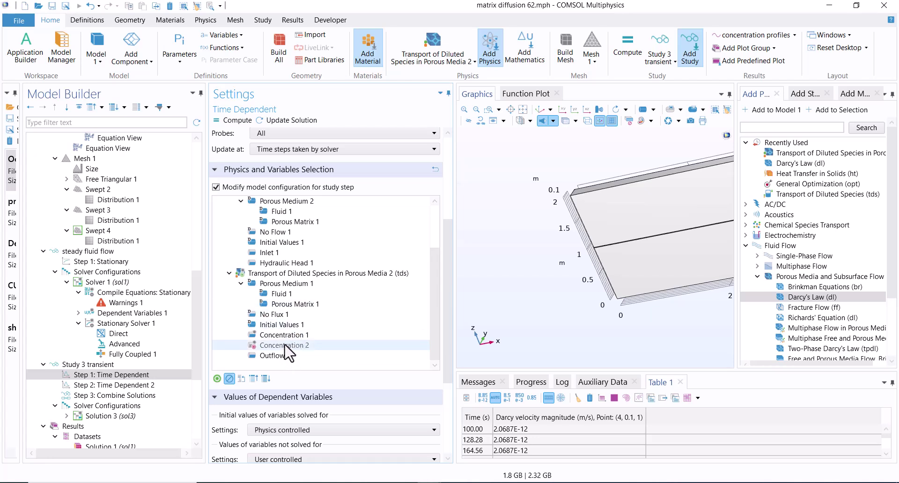
left_click(287, 346)
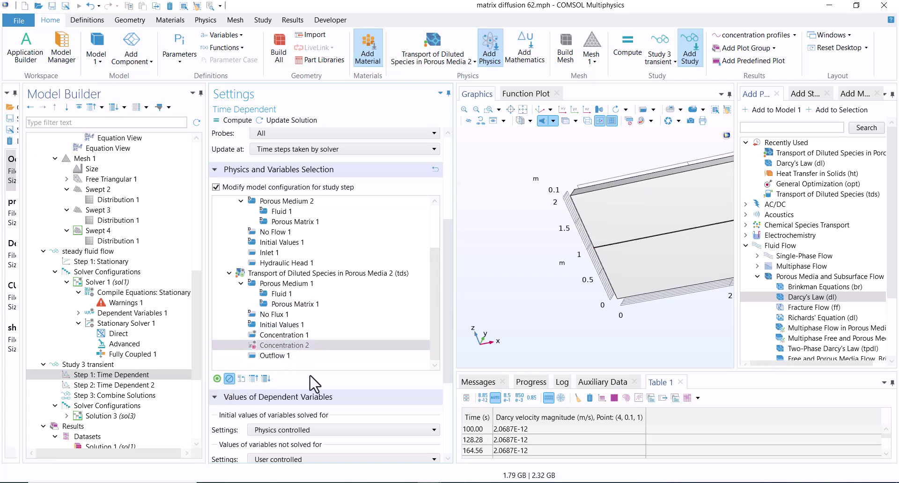
left_click(216, 378)
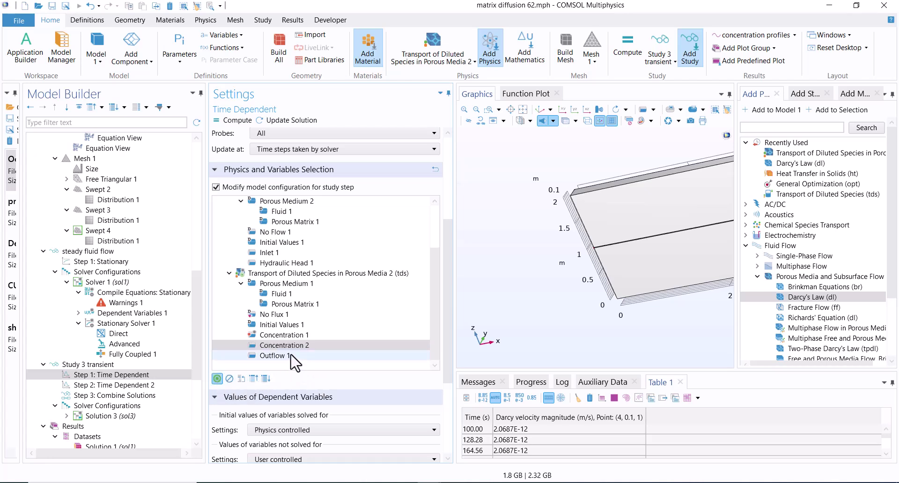
left_click(229, 378)
left_click(316, 355)
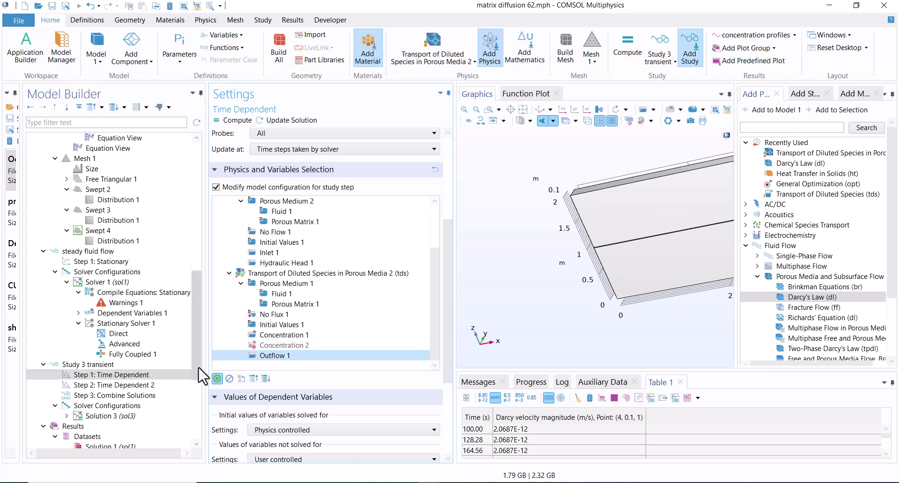
- Review the output times of Step 1: Time Dependent and of Step 2: Time Dependent 2 in the transient study
scroll(433, 282, "up", 2)
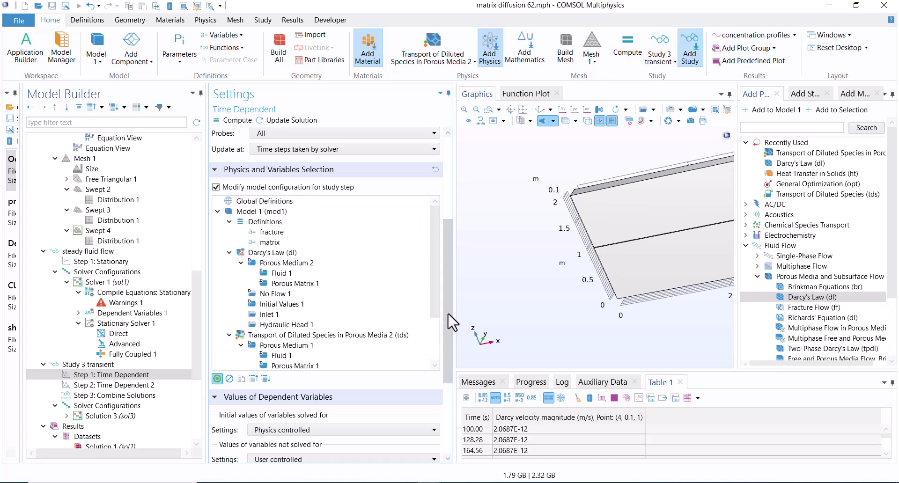
scroll(438, 206, "up", 4)
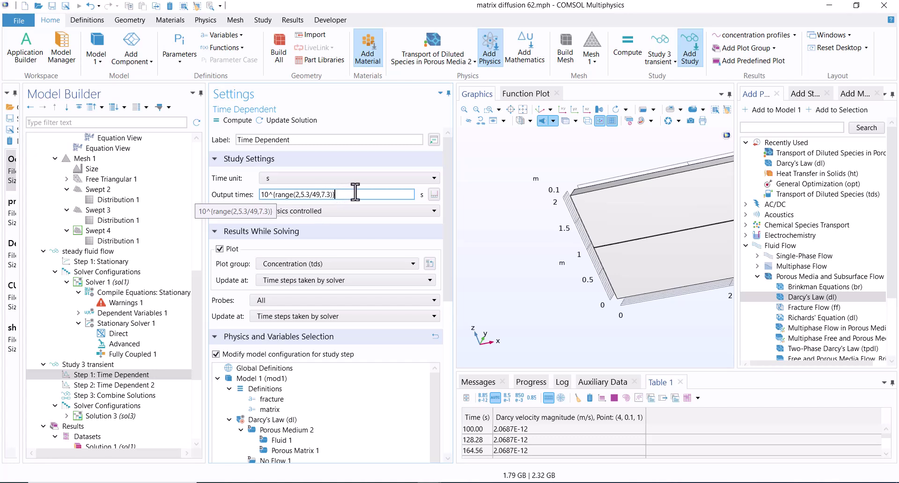
left_click(148, 387)
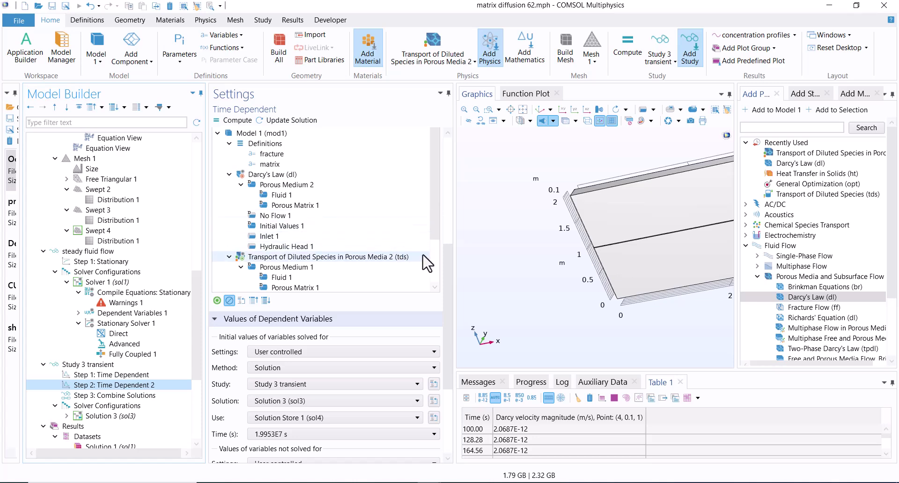
left_click_drag(451, 300, 457, 177)
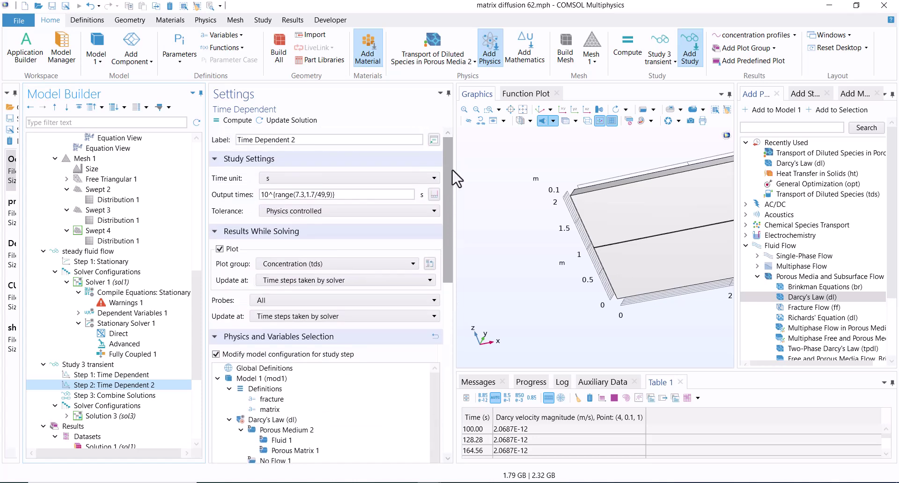
left_click(349, 197)
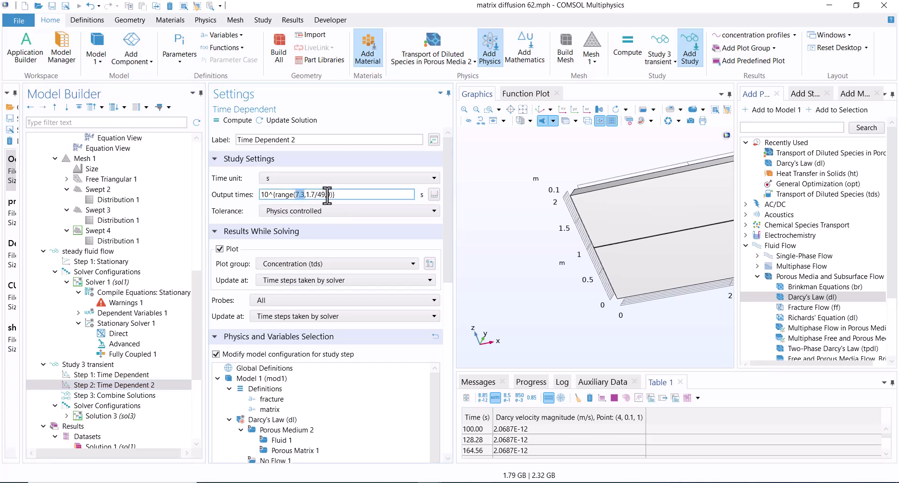
double_click(328, 194)
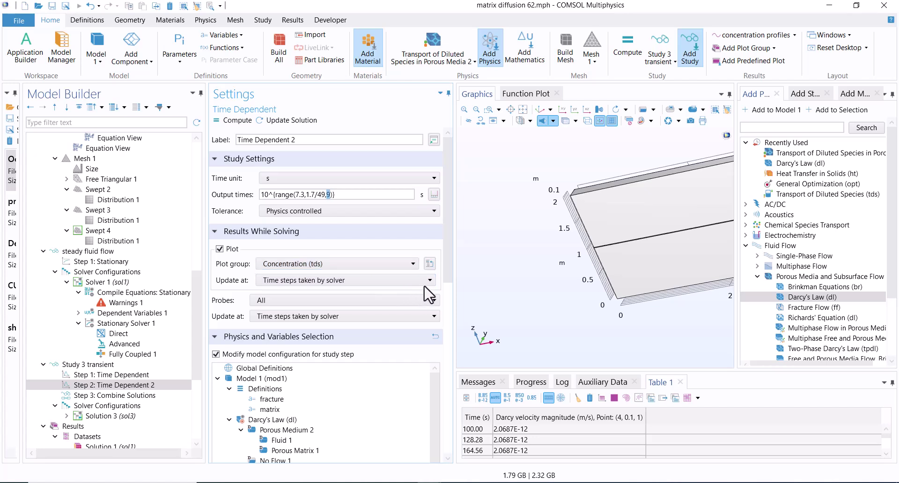
- Examine Step 2's physics selection and values of dependent variables, and compare them with the dependent variable settings of Step 1
left_click_drag(448, 241, 435, 332)
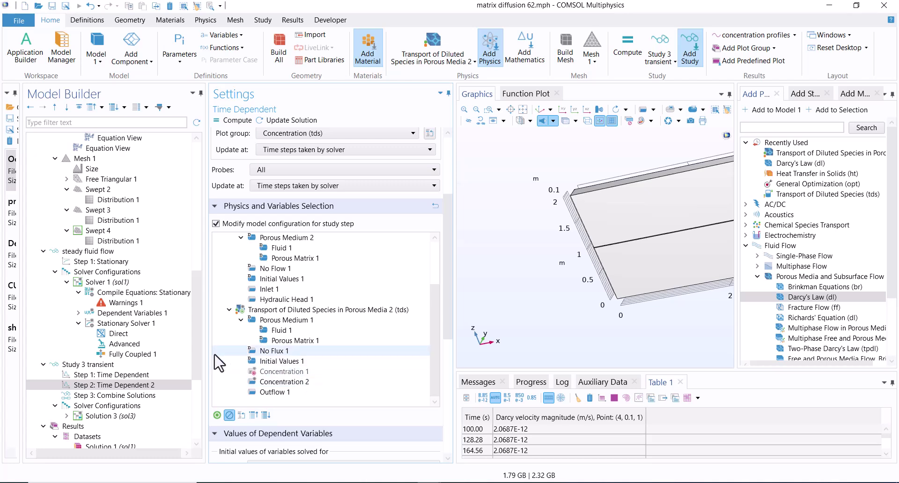
left_click_drag(448, 300, 447, 363)
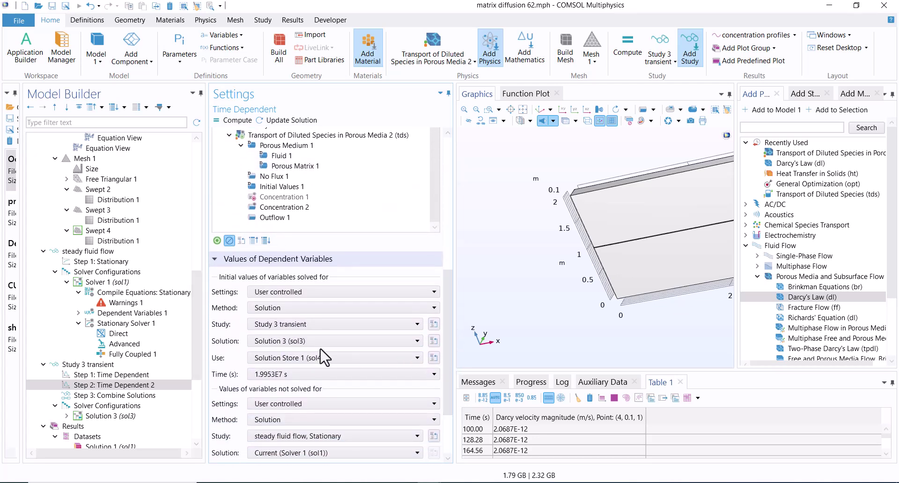
left_click(147, 375)
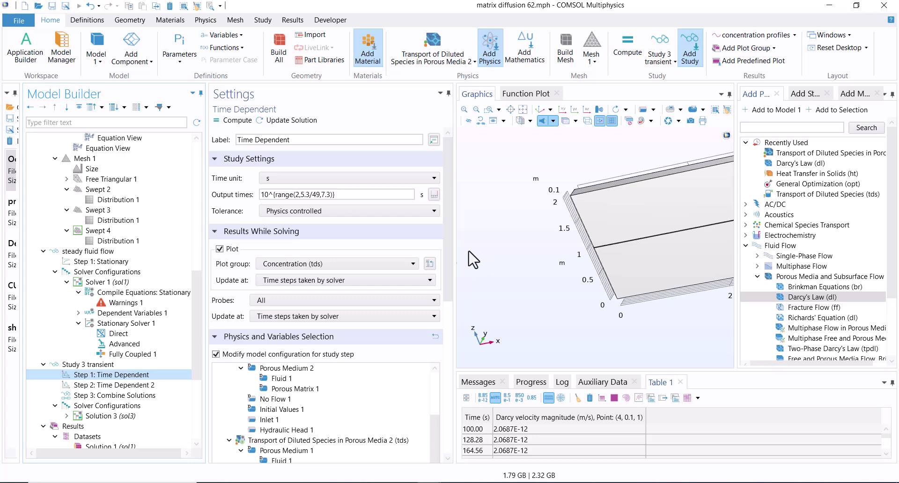
left_click_drag(451, 246, 457, 403)
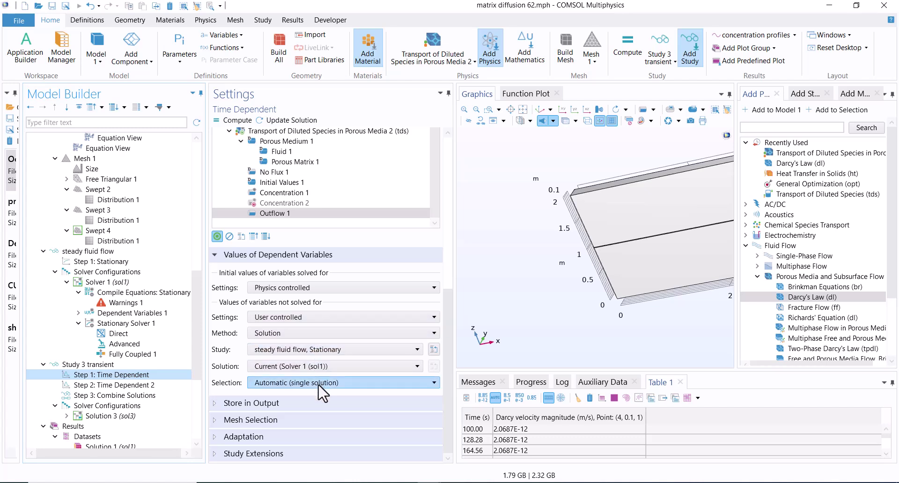
- In Step 2: Time Dependent 2, select 1.9953E7 s as the time for initial values from Study 3 transient and review the variables not solved for
left_click(89, 387)
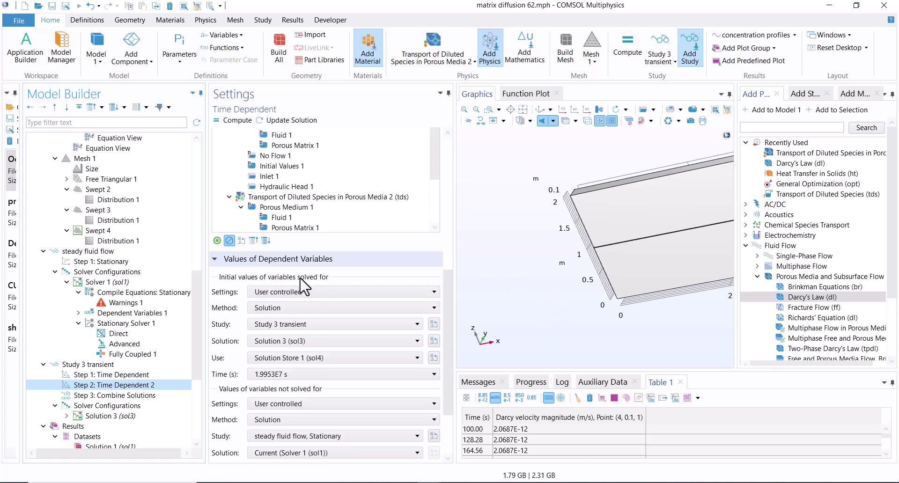
left_click(284, 323)
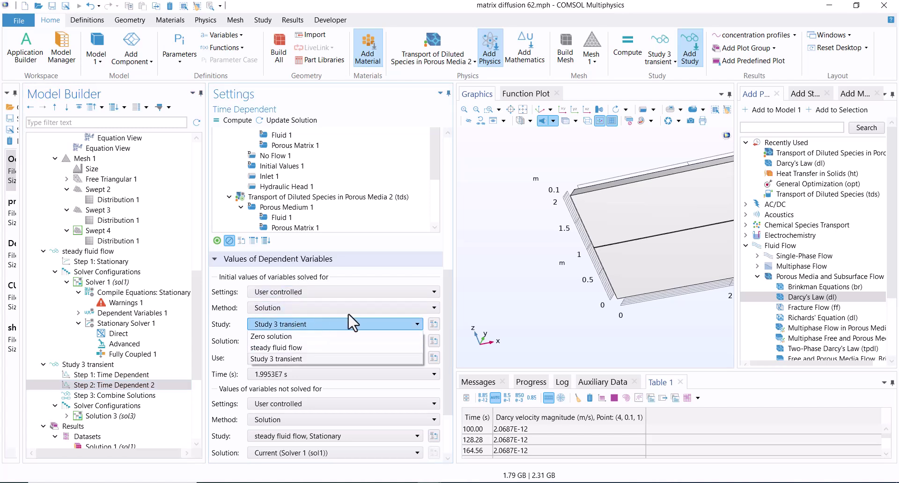
left_click(304, 327)
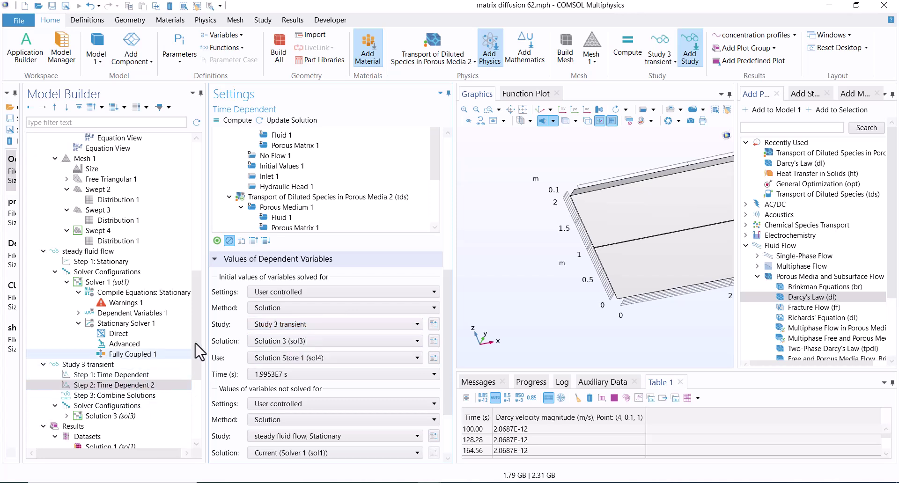
left_click_drag(195, 341, 195, 364)
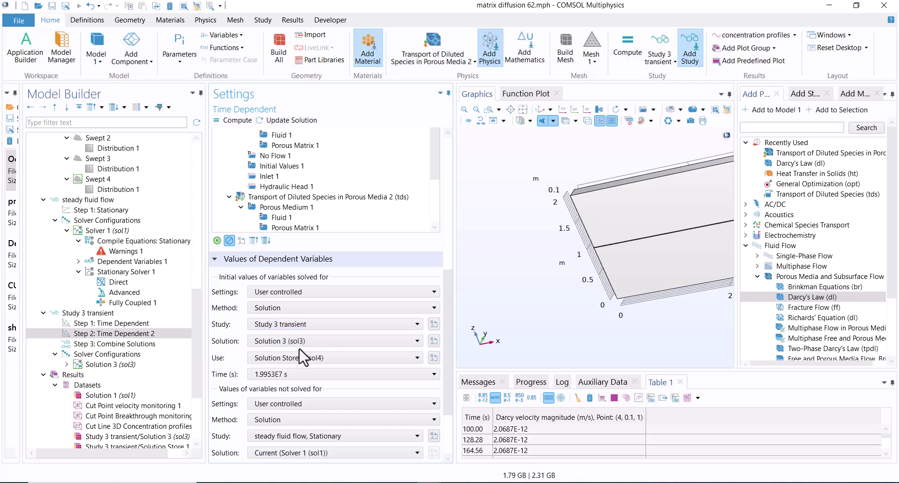
left_click(301, 375)
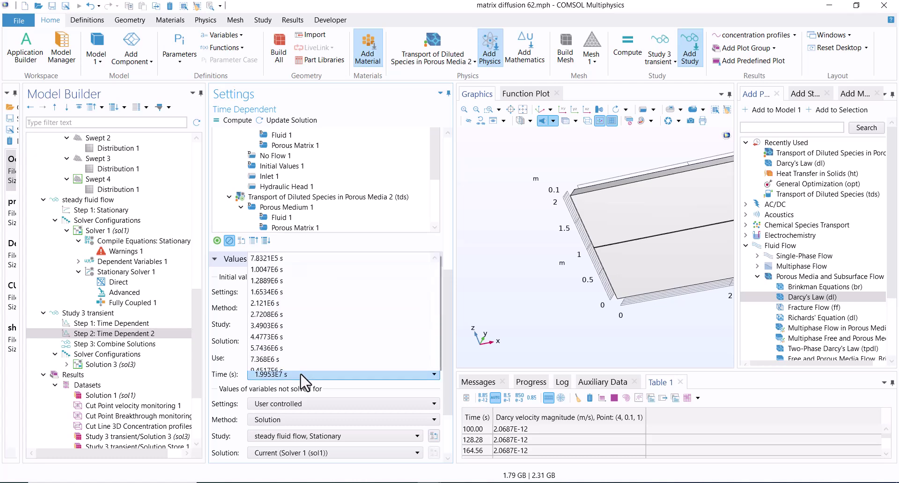
left_click(301, 375)
left_click(301, 374)
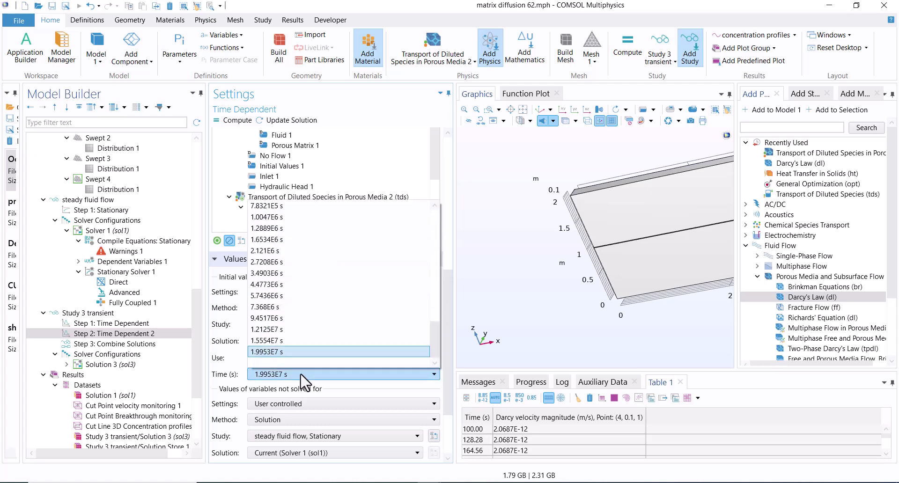
left_click(282, 352)
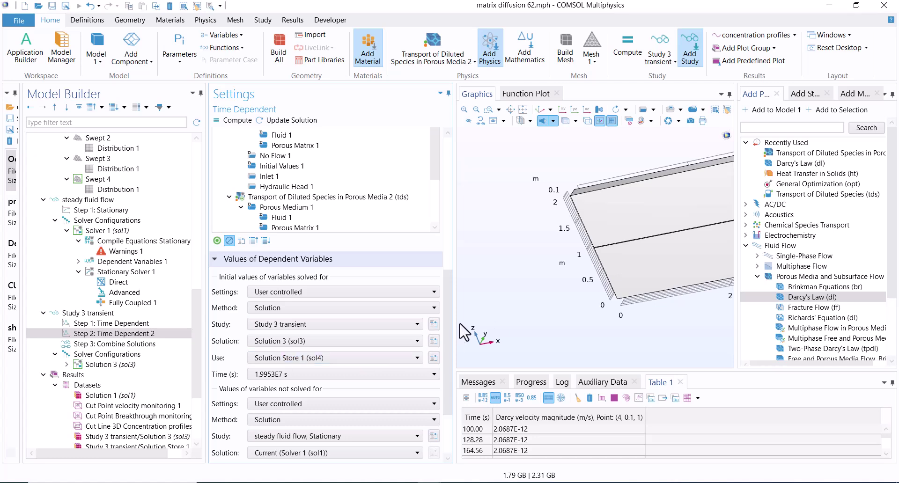
left_click_drag(449, 318, 435, 367)
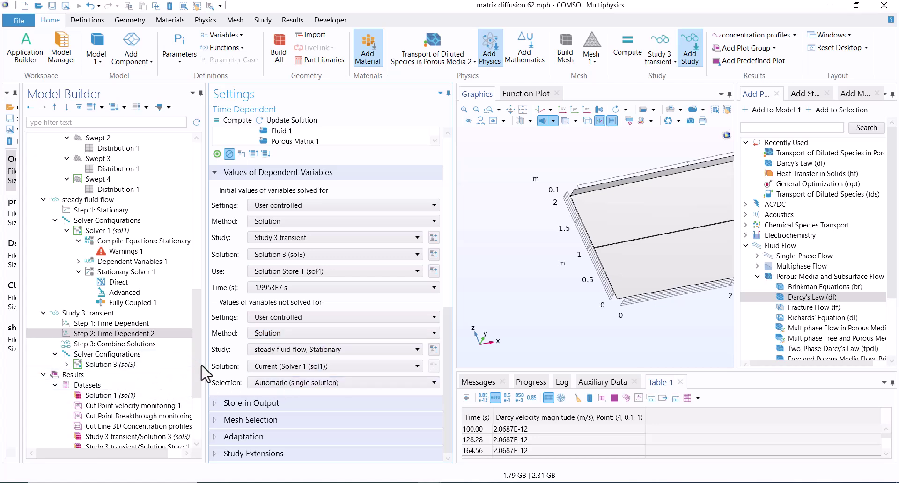
- Open the Concentration 1 boundary condition of the diluted species transport and examine its step function expression for species c
mouse_move(200, 370)
left_mouse_down()
mouse_move(195, 341)
mouse_move(197, 387)
left_mouse_up()
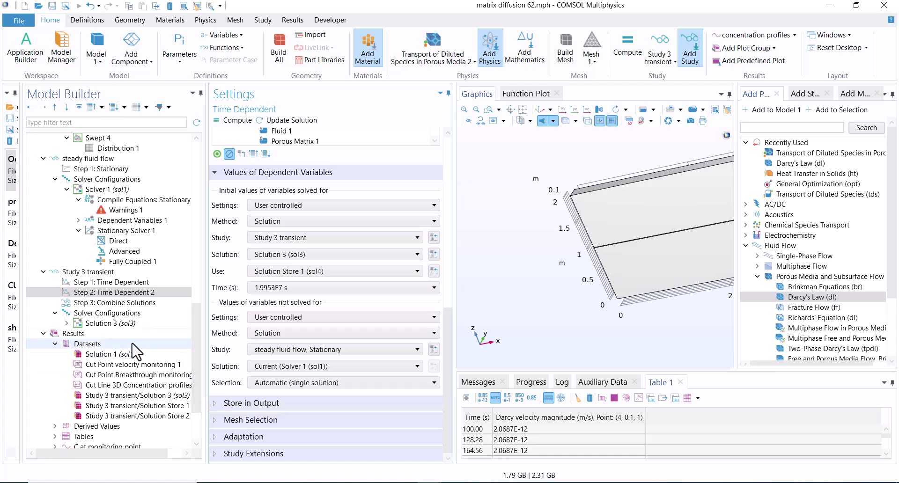
left_click(123, 281)
left_click(134, 292)
left_click_drag(198, 363, 190, 257)
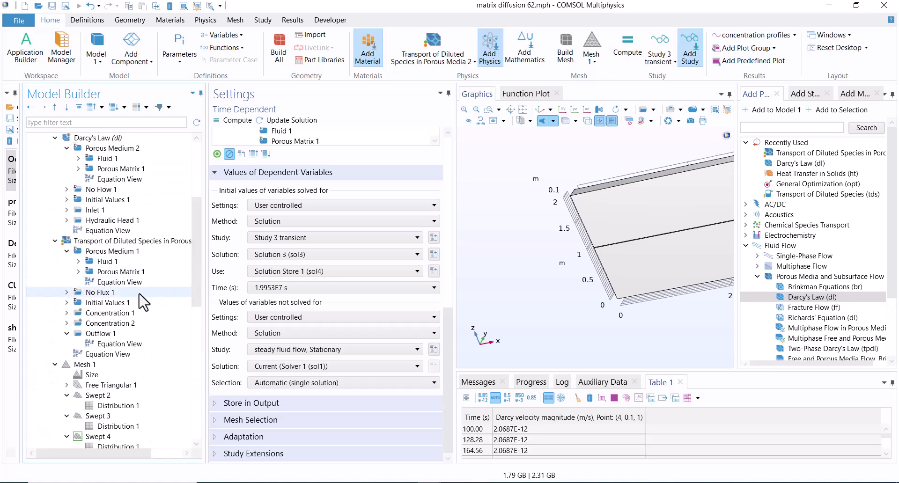
left_click(123, 312)
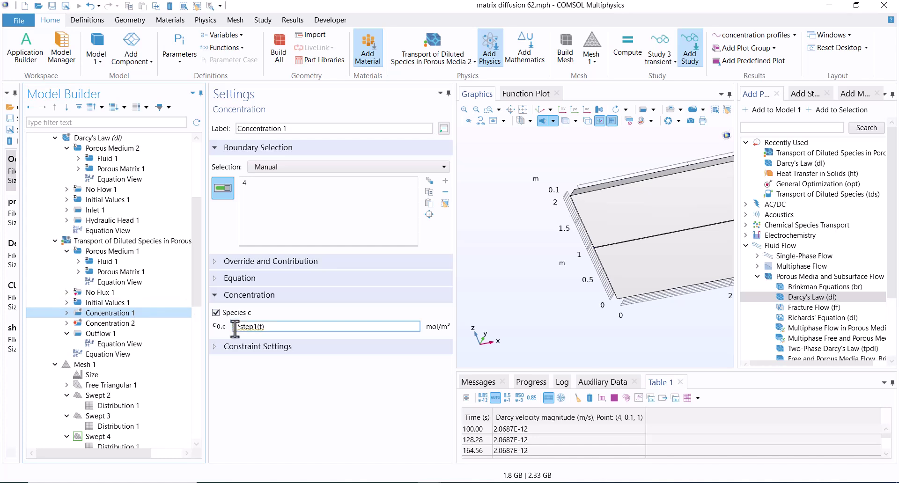
left_click_drag(271, 326, 238, 327)
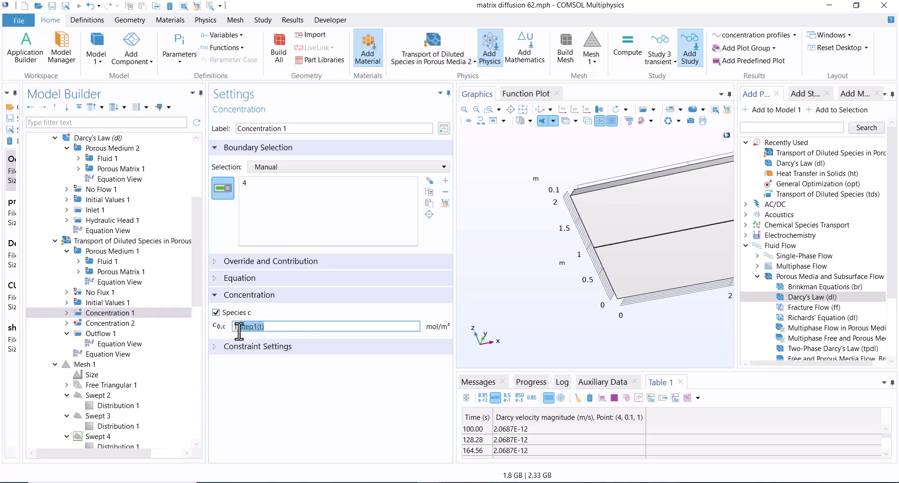
- Plot the Step 1 (step1) function under Definitions and review its location and smoothing settings
left_click_drag(197, 283, 192, 217)
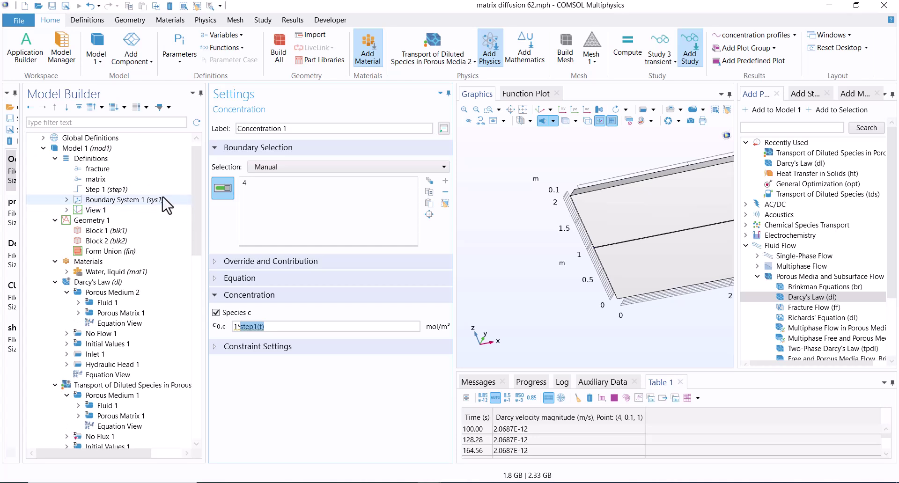
left_click(159, 192)
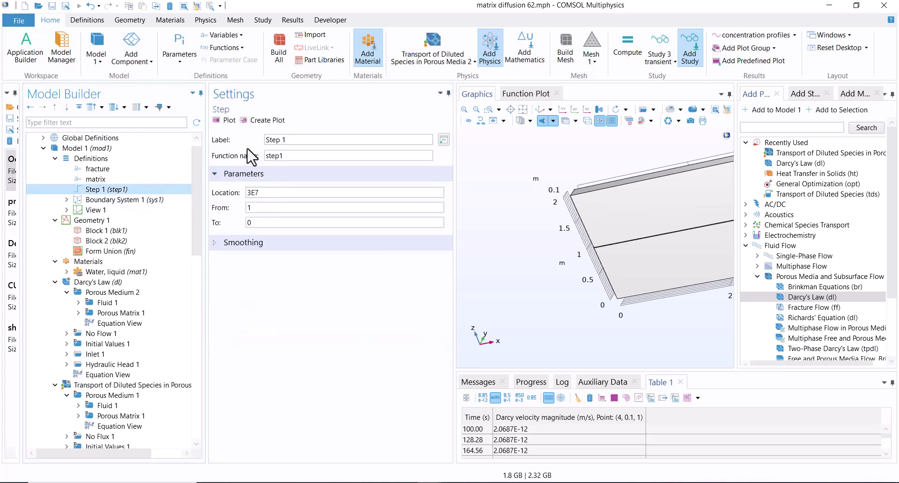
double_click(244, 192)
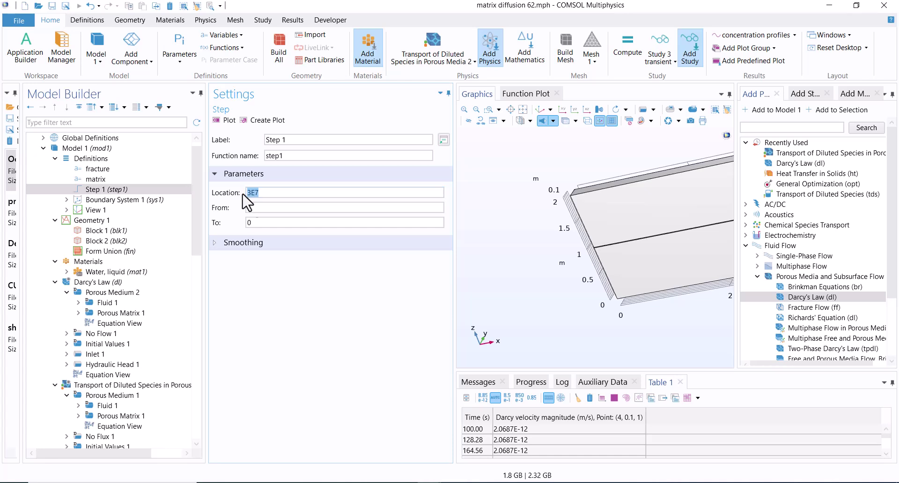
left_click(225, 120)
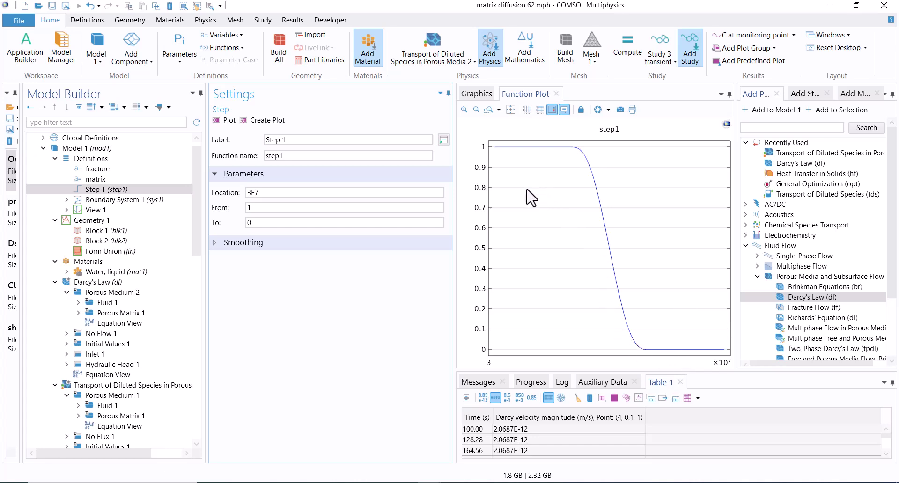
left_click(244, 243)
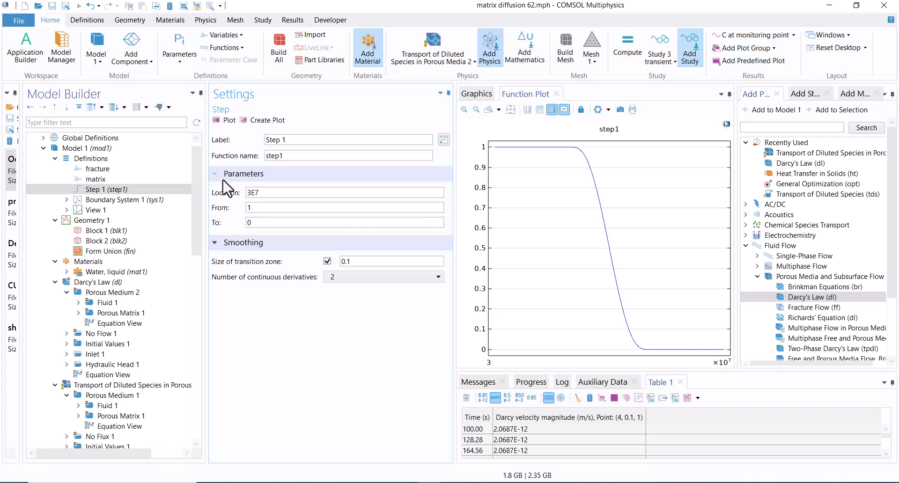
- Recheck the step function's location, and reopen Step 1: Time Dependent of Study 3 transient to review its values of dependent variables
scroll(203, 213, "down", 12)
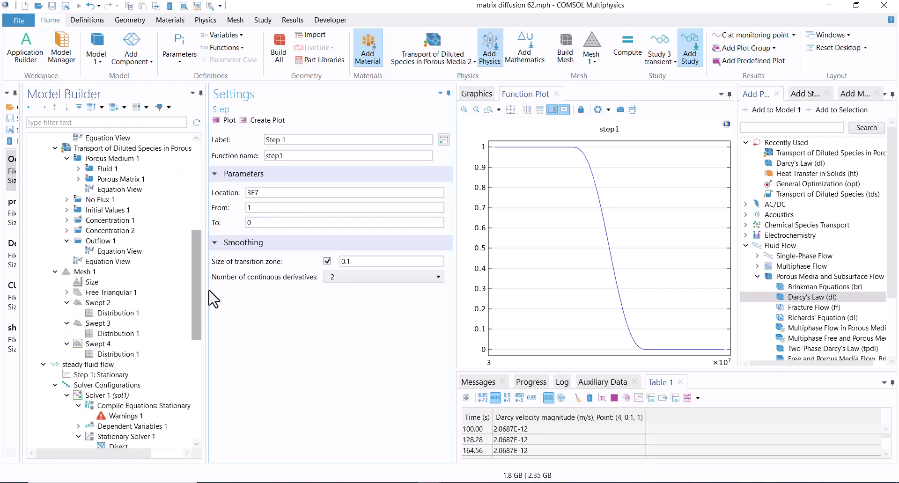
scroll(214, 362, "down", 3)
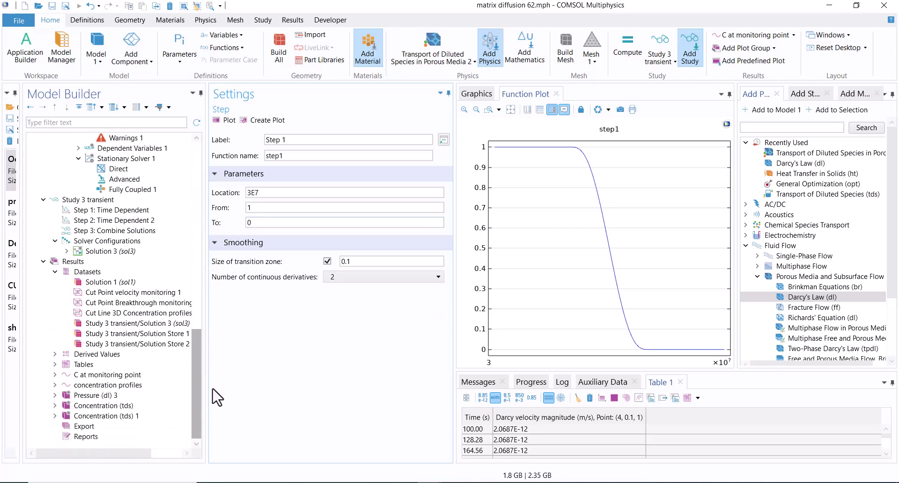
scroll(217, 397, "up", 3)
left_click(269, 193)
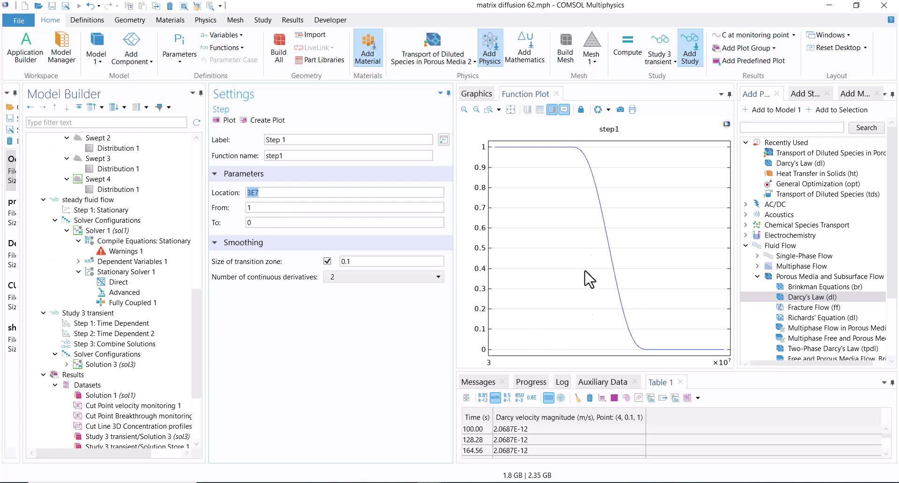
left_click(137, 327)
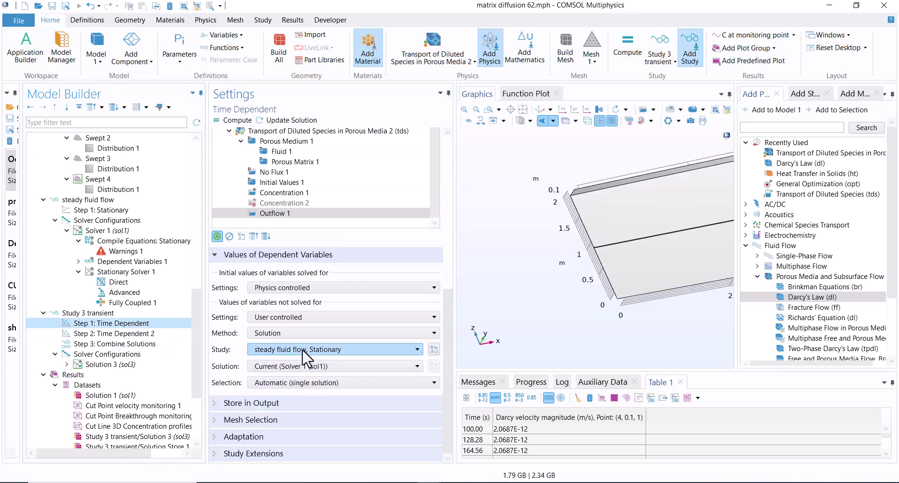
- Review the study settings and output time ranges of both time-dependent steps in Study 3 transient
left_click_drag(447, 438, 394, 249)
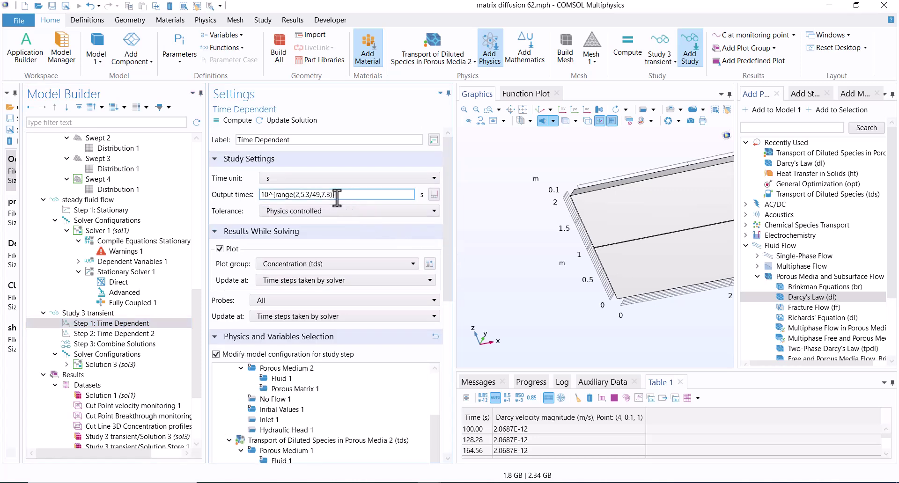
left_click_drag(330, 197, 304, 194)
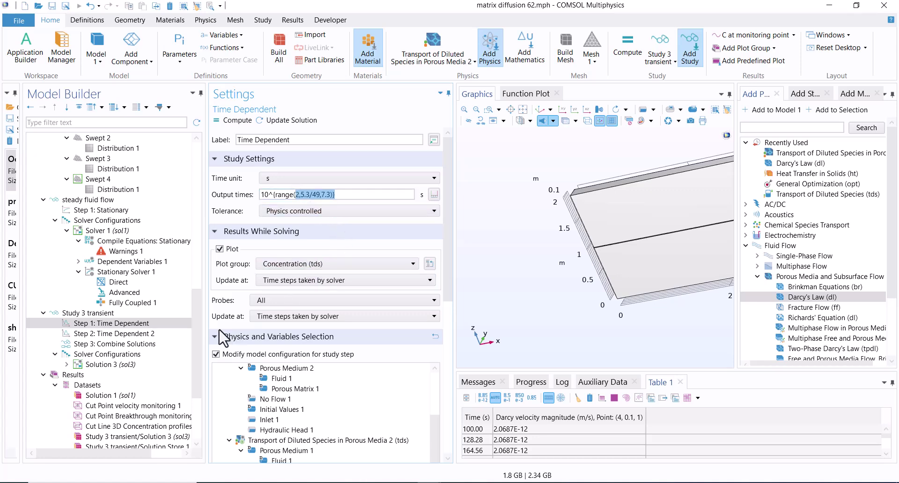
left_click(161, 334)
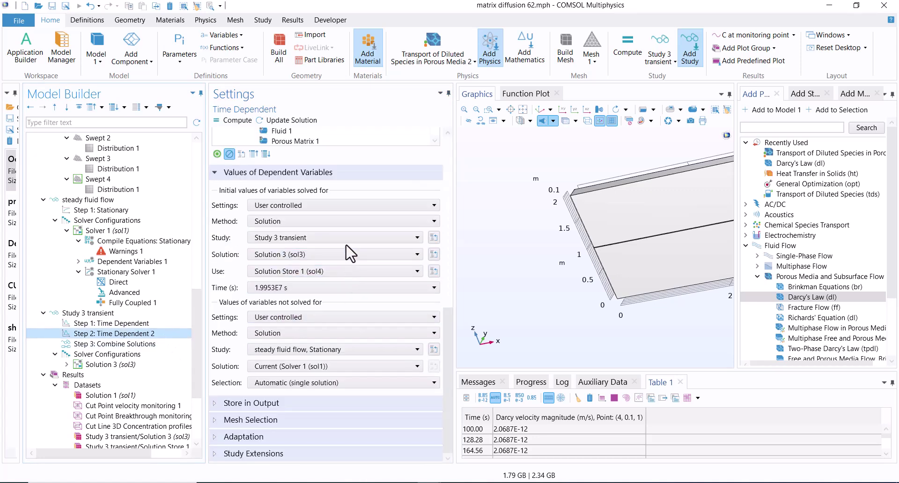
left_click_drag(453, 363, 446, 184)
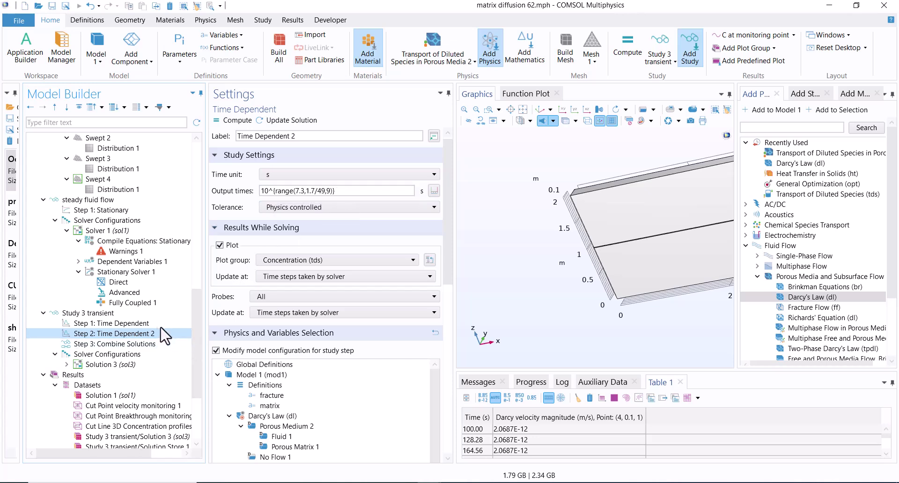
- Compute Study 3 transient and inspect the concentration slice plot up close around the fracture while it solves
left_click(146, 313)
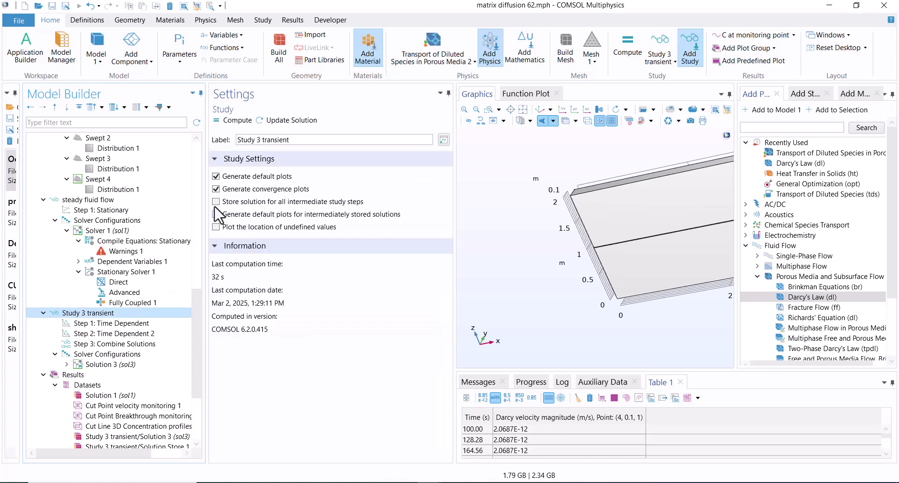
left_click(226, 123)
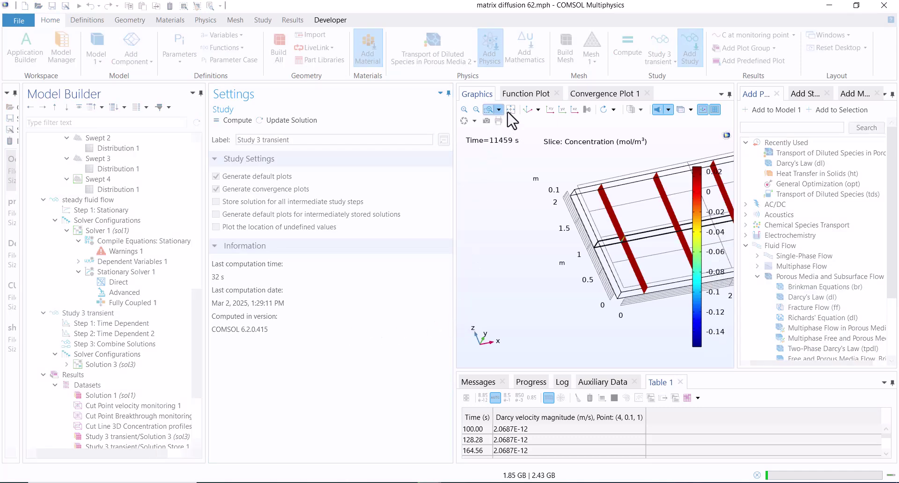
left_click(528, 110)
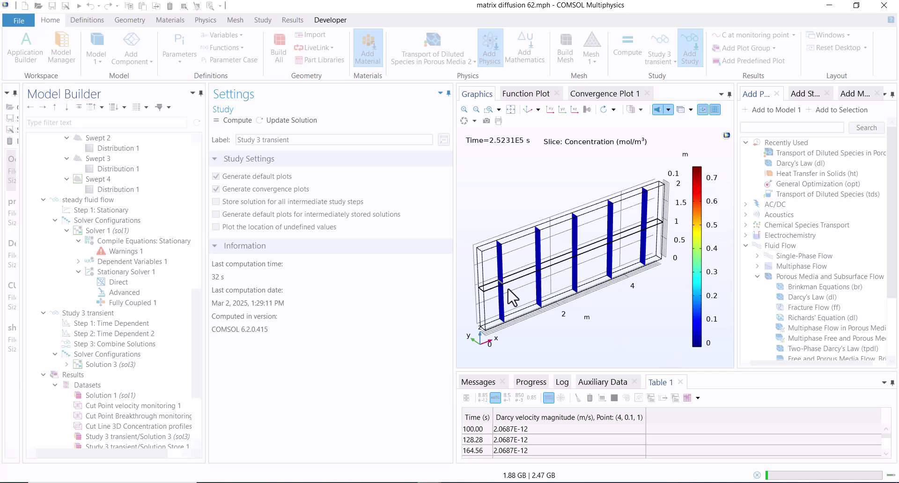
left_click(487, 111)
left_click_drag(495, 273, 511, 291)
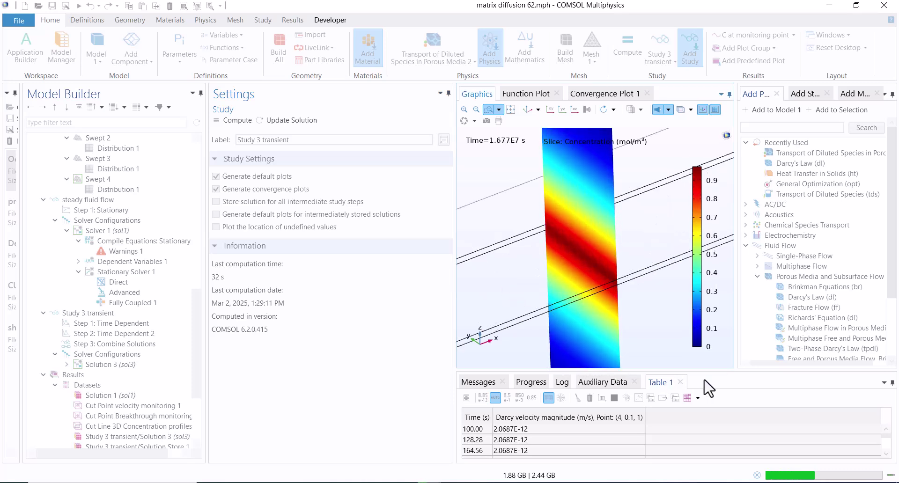
left_click(477, 110)
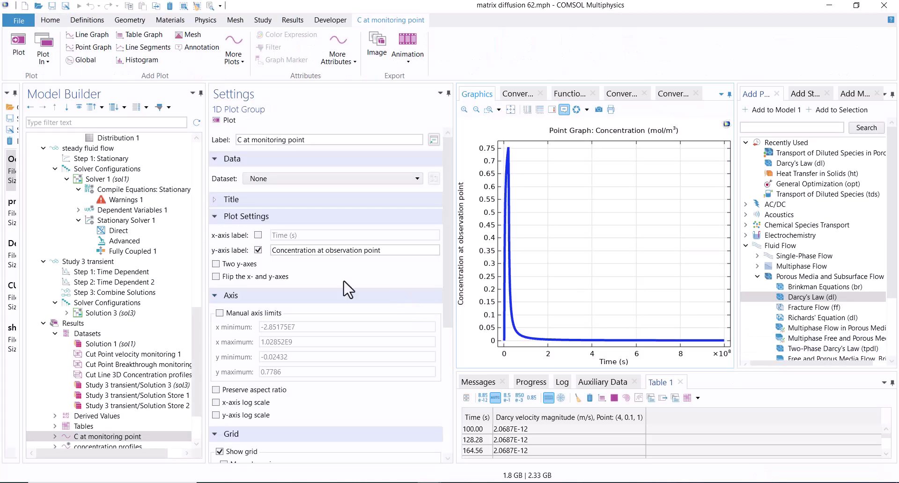
- Plot the Cut Point velocity monitoring 1 dataset and show its location within the full model geometry
left_click_drag(200, 349, 201, 416)
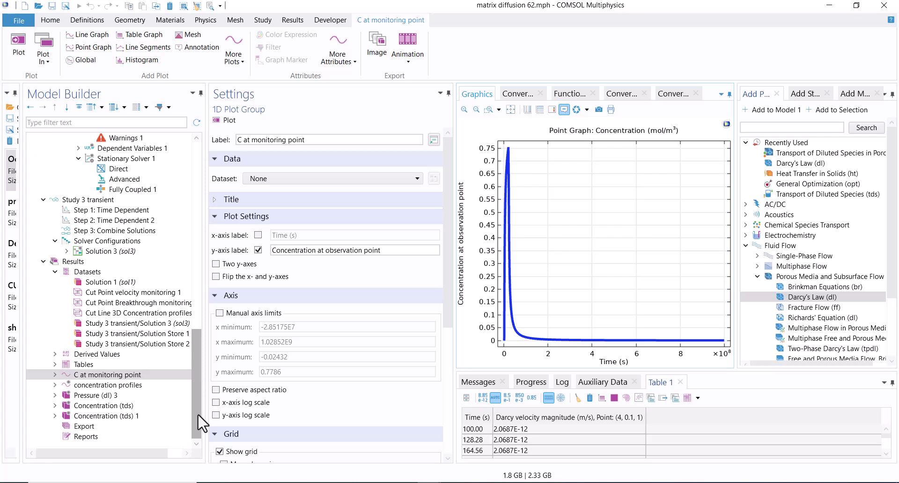
left_click(172, 292)
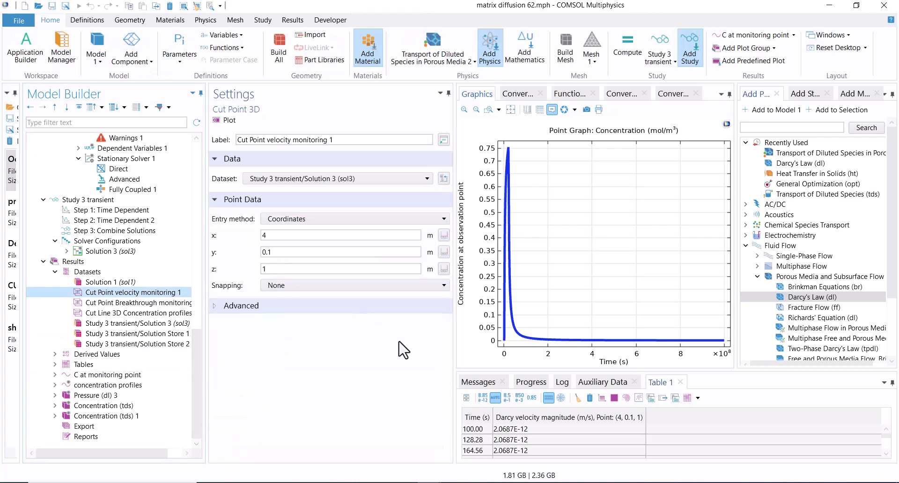
left_click(222, 120)
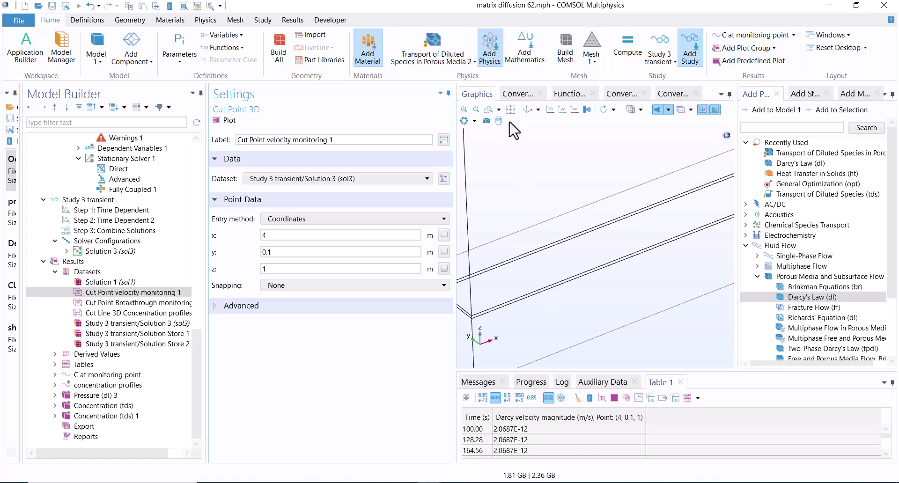
left_click(527, 109)
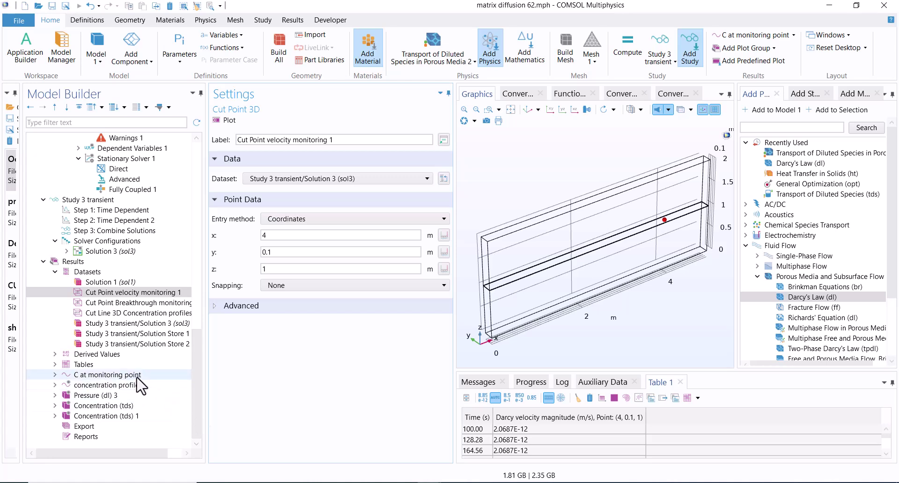
- Review the Cut Point Breakthrough monitoring dataset and plot the Cut Line 3D Concentration profiles dataset
left_click(123, 302)
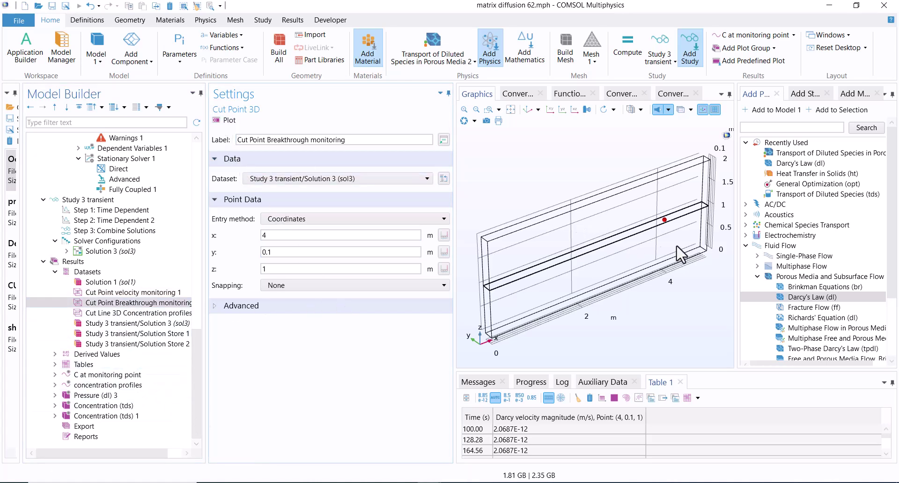
left_click(159, 313)
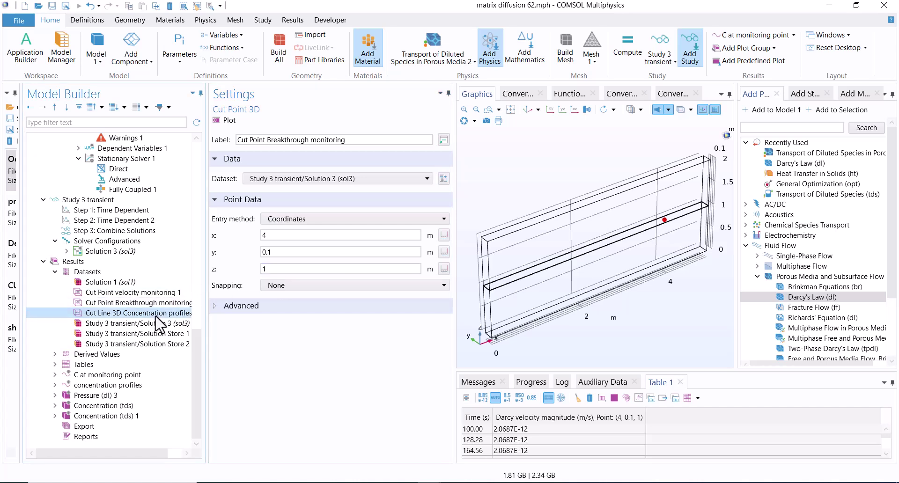
left_click(224, 120)
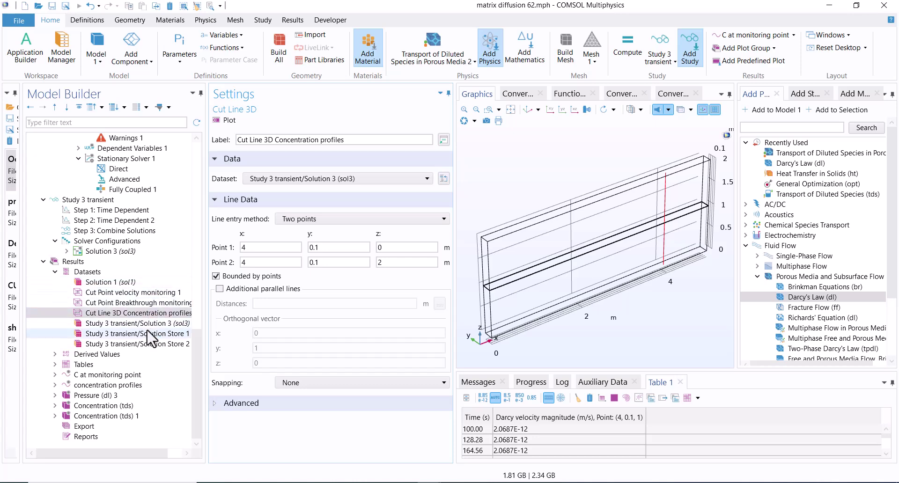
- Evaluate the Darcy velocity magnitude dl.U with Point Evaluation 1 under Derived Values, using the Cut Point velocity monitoring 1 dataset
left_click(65, 355)
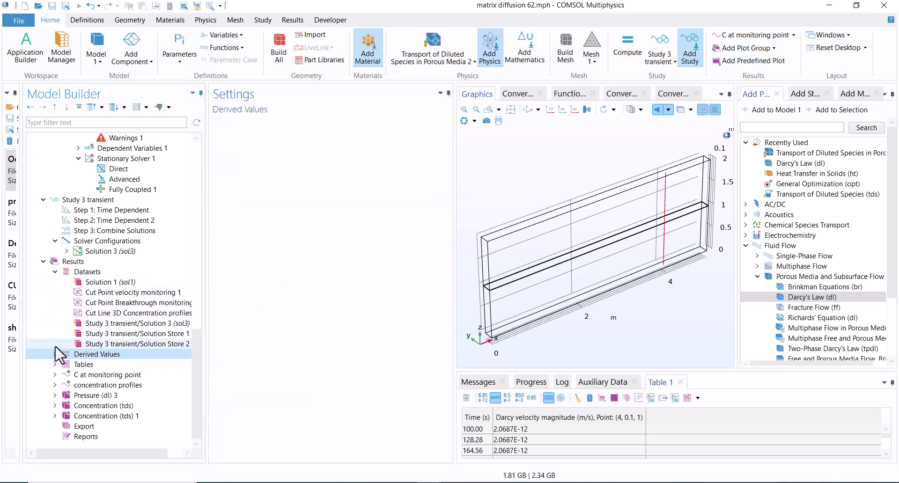
left_click(56, 354)
left_click(98, 365)
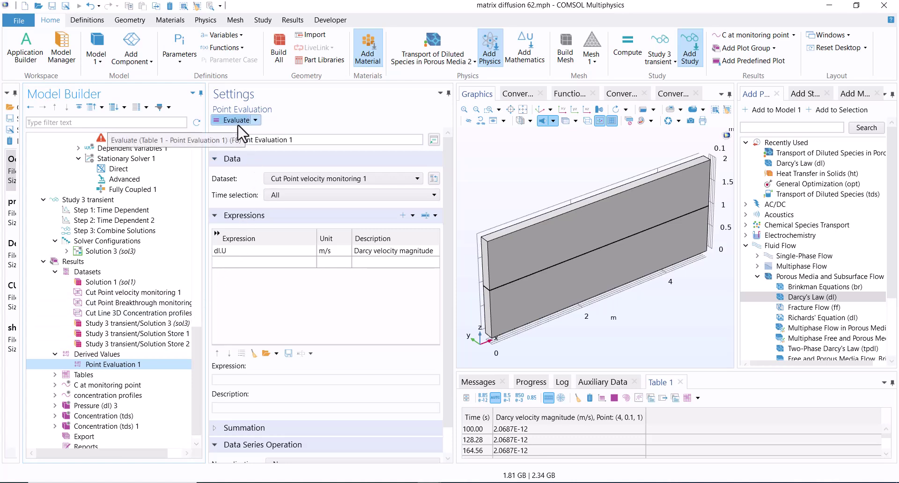
left_click(223, 122)
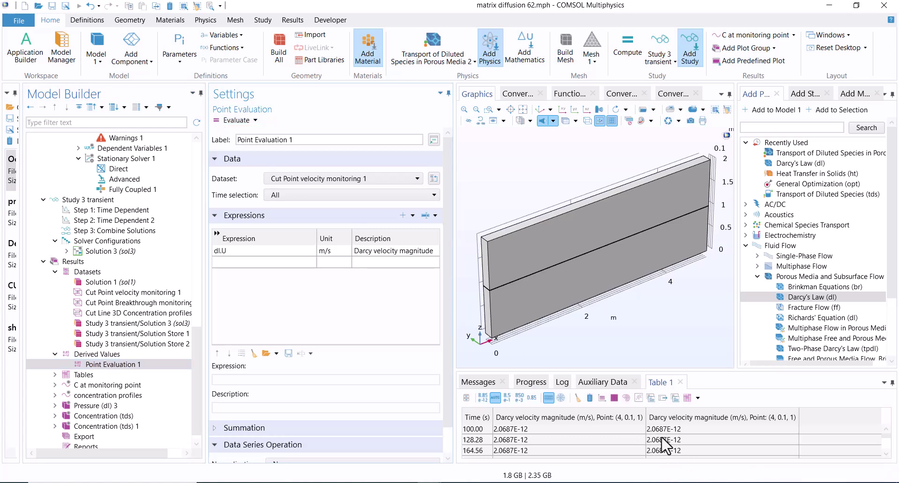
left_click(163, 365)
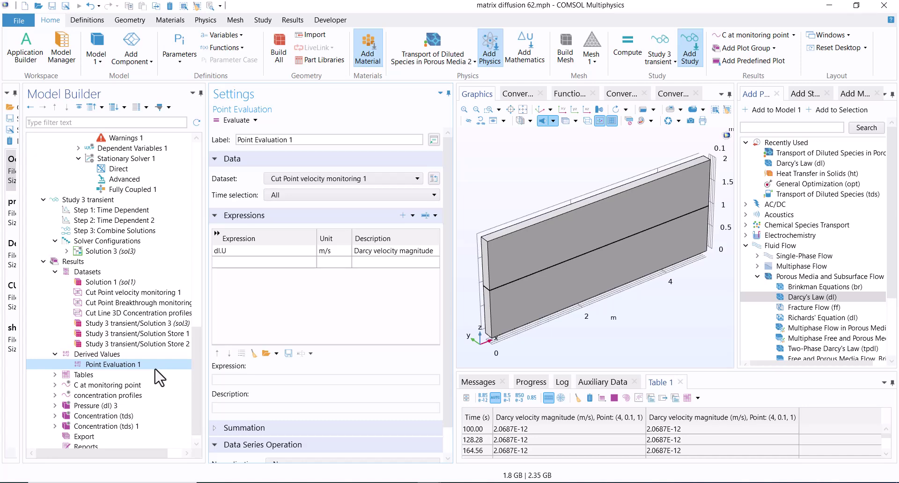
- Give the C at monitoring point plot a logarithmic y-axis and manual axis limits with a y minimum of 1.69562E-4
left_click(148, 385)
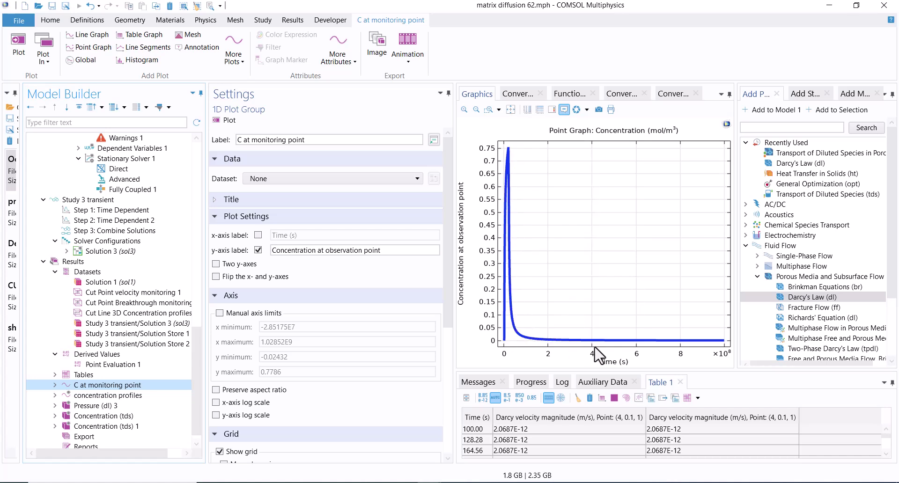
left_click(540, 110)
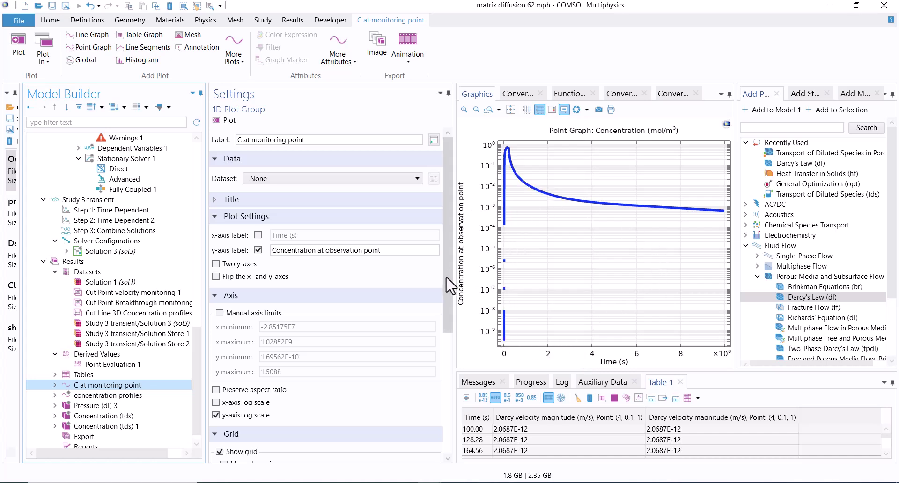
left_click(233, 314)
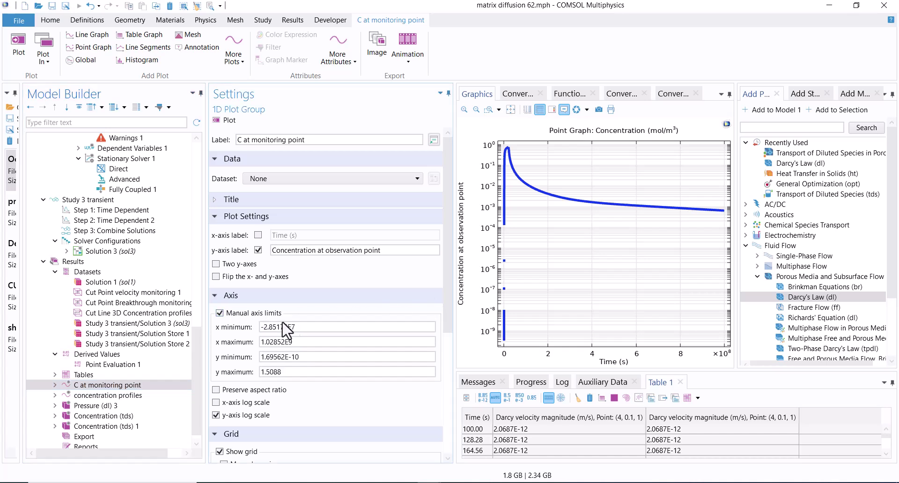
left_click(317, 357)
left_click(229, 120)
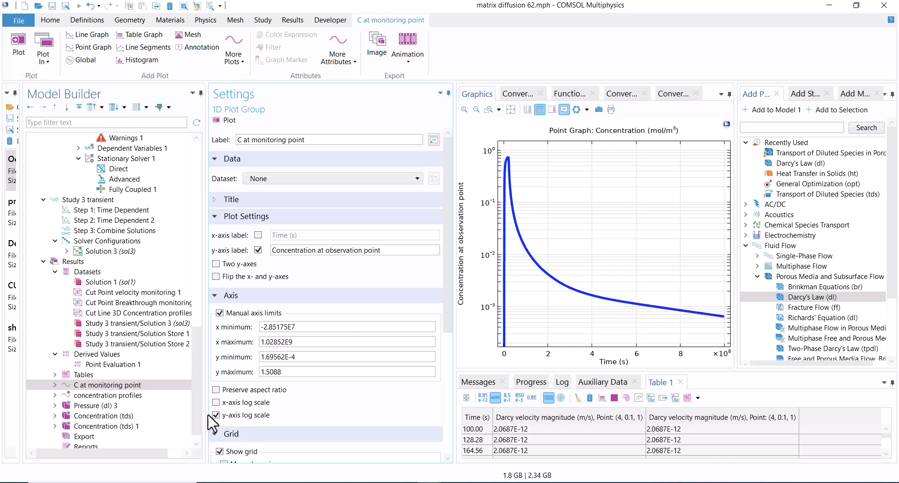
- Open the concentration profiles plot and examine the output times and data points of its individual curves
left_click(174, 396)
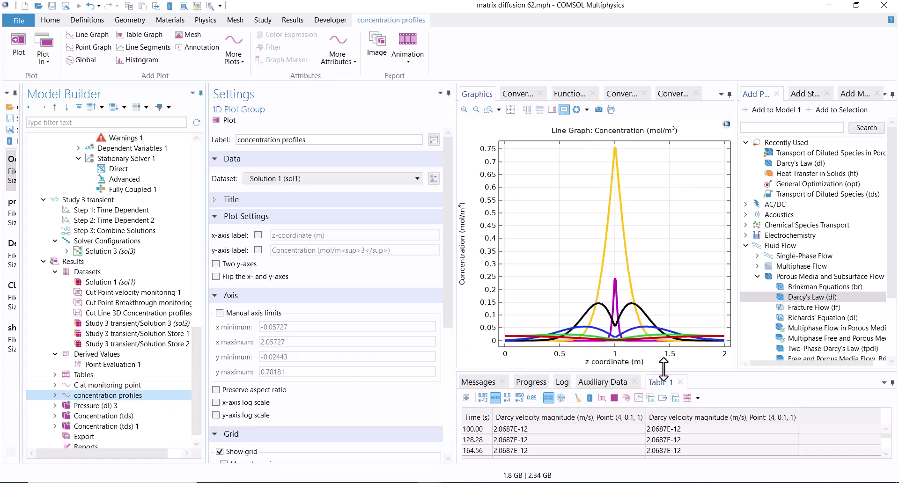
mouse_move(633, 307)
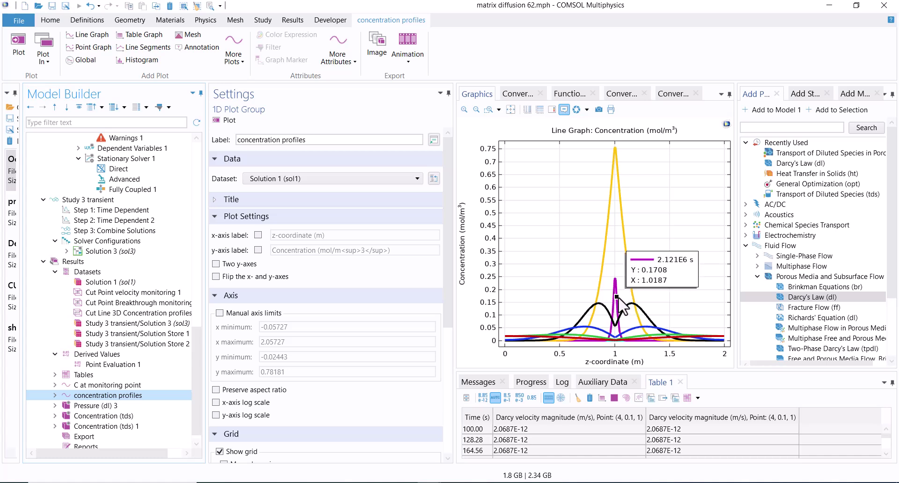
mouse_move(627, 244)
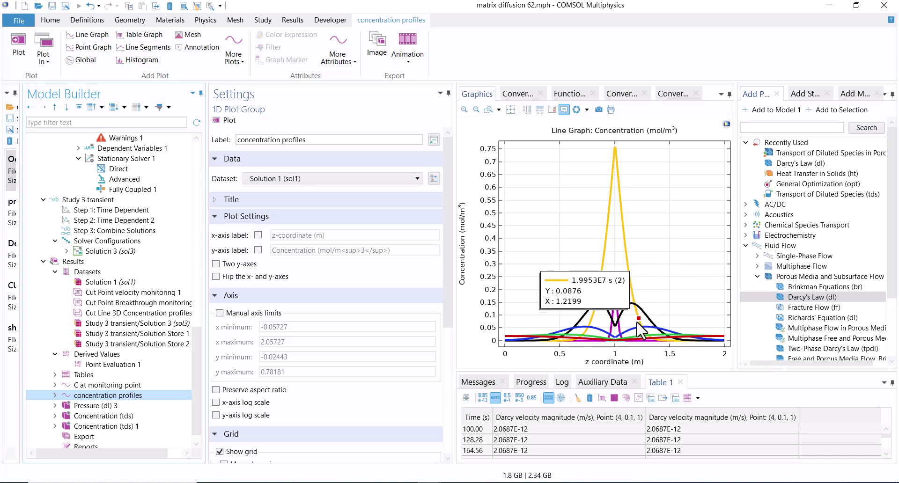
mouse_move(637, 328)
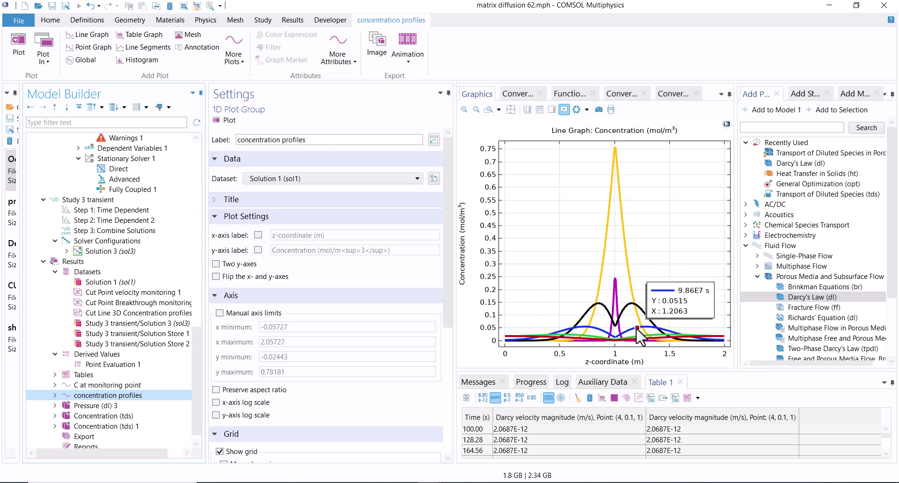
mouse_move(659, 336)
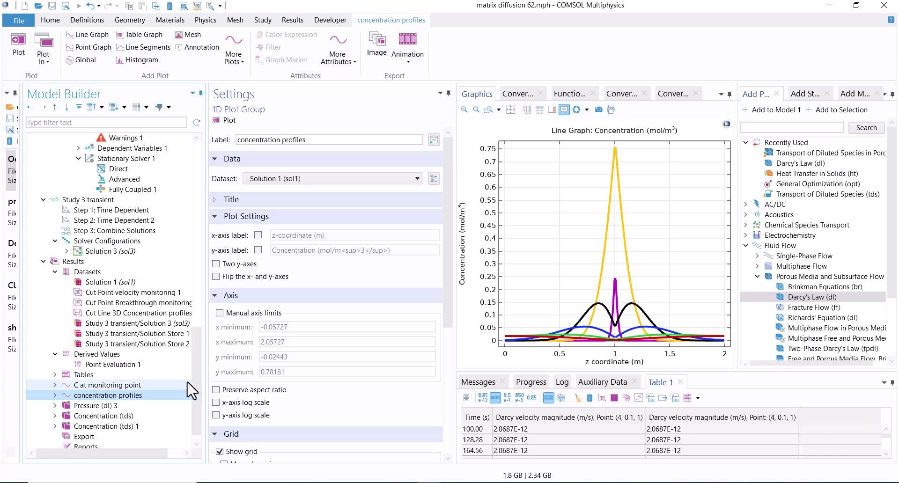
scroll(202, 393, "down", 1)
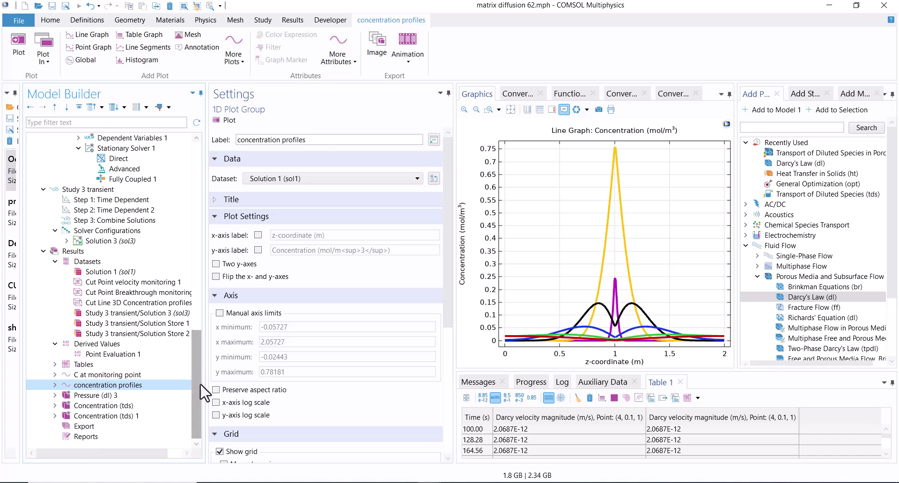